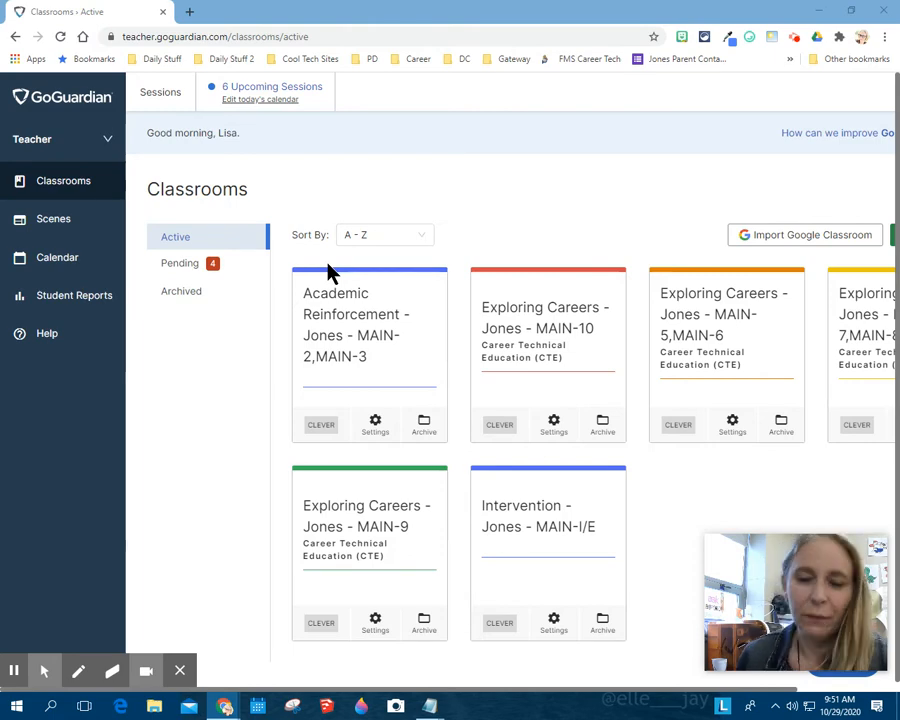
Open the scheduling settings of the Academic Reinforcement MAIN-2,MAIN-3 classroom and review its recurring sessions and the form for adding one.
left_click(337, 325)
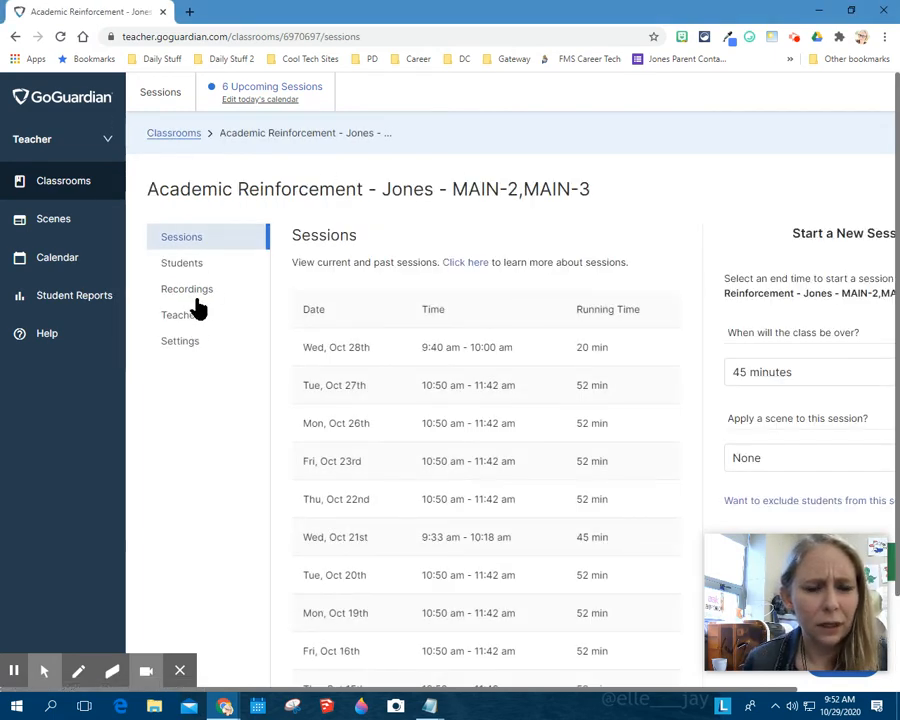
left_click(186, 350)
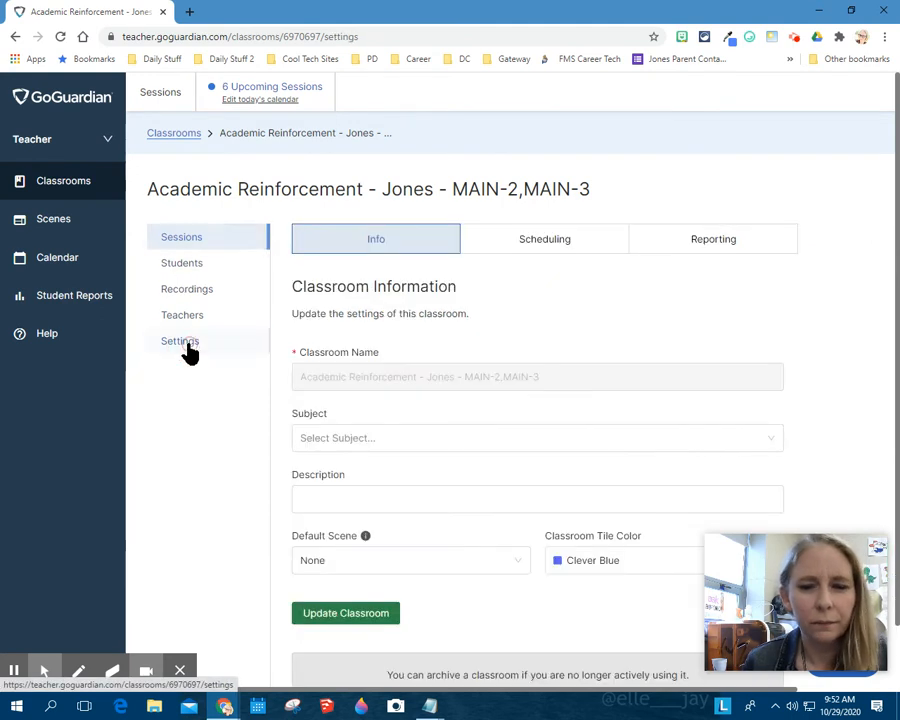
left_click(521, 238)
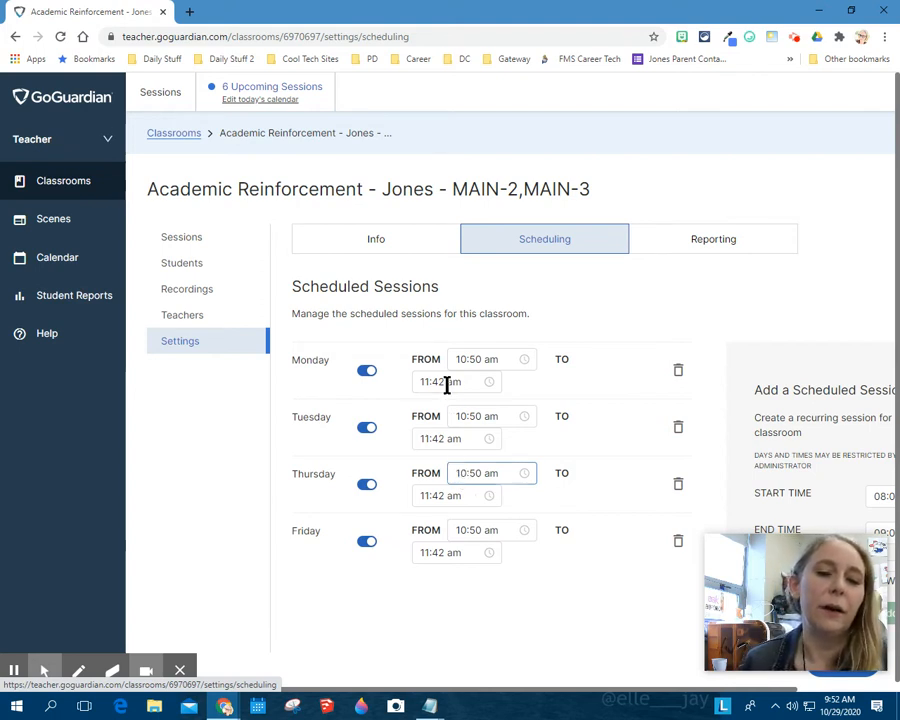
left_click(539, 695)
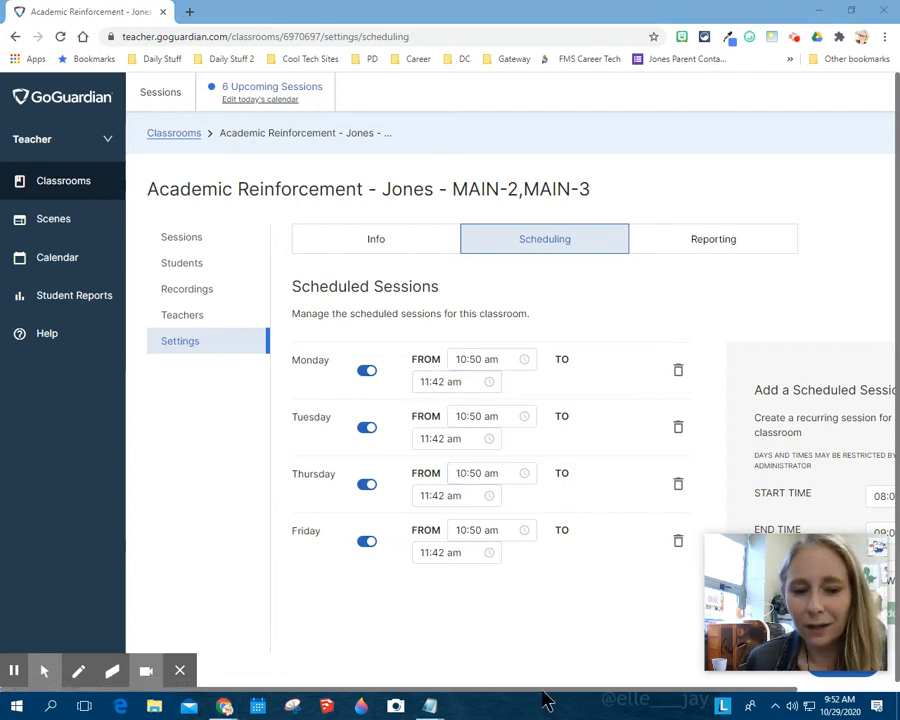
left_click_drag(539, 690, 616, 683)
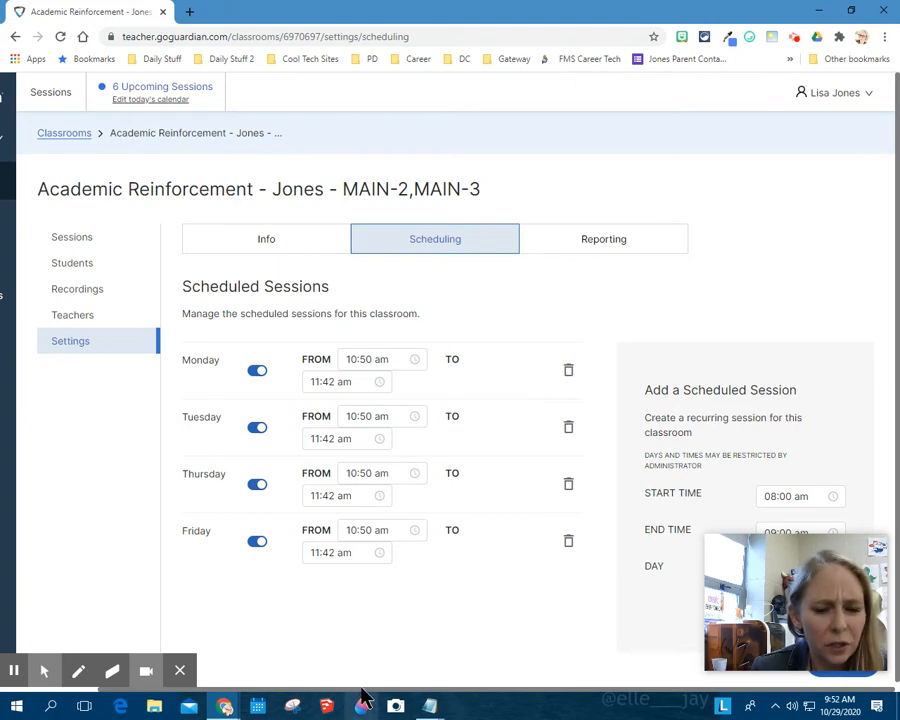
left_click_drag(358, 688, 290, 688)
Accept all pending Exploring Careers classrooms: MAIN-10, MAIN-7,MAIN-8, MAIN-9 and MAIN-5,MAIN-6.
left_click(28, 190)
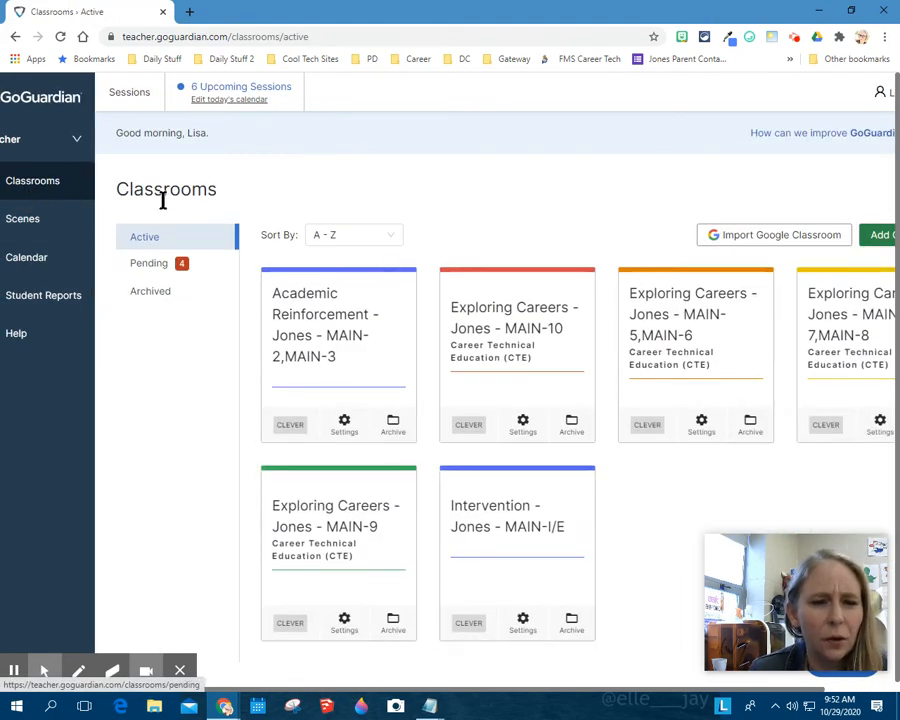
left_click(150, 264)
left_click(406, 408)
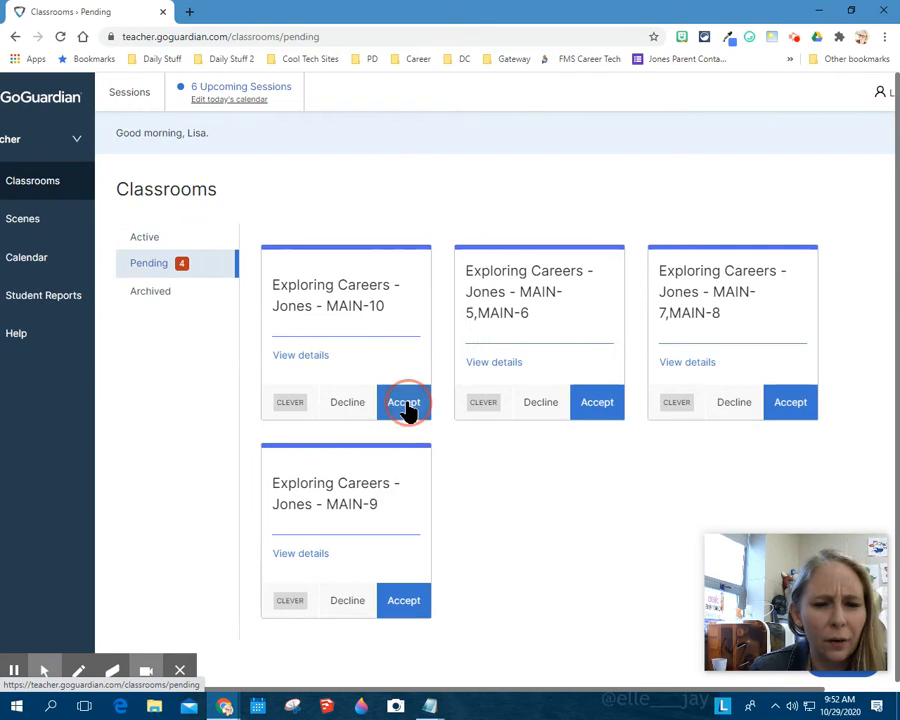
left_click(594, 414)
left_click(578, 412)
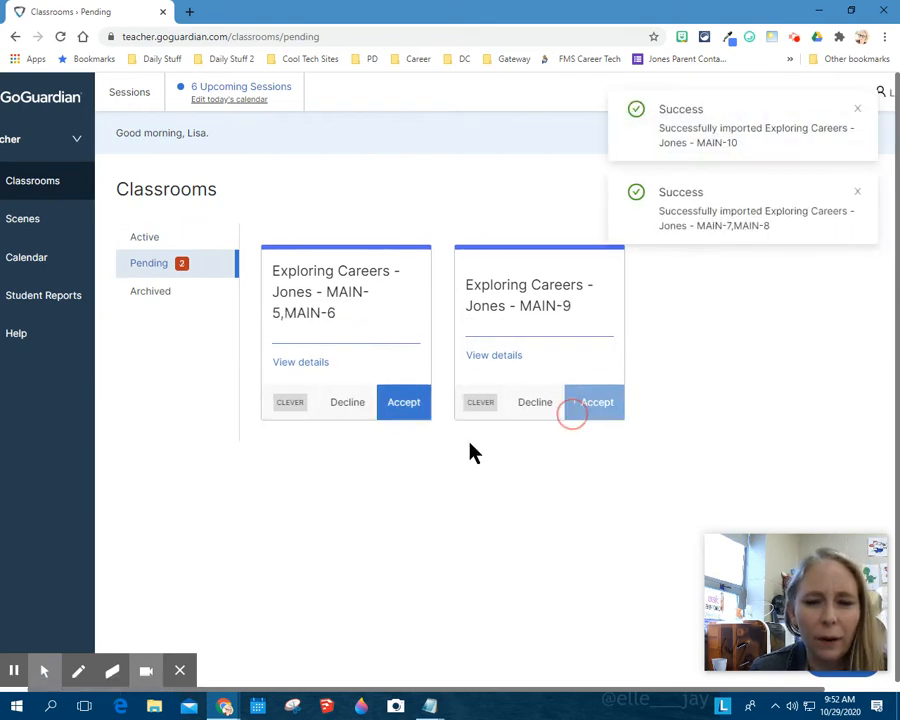
left_click(404, 404)
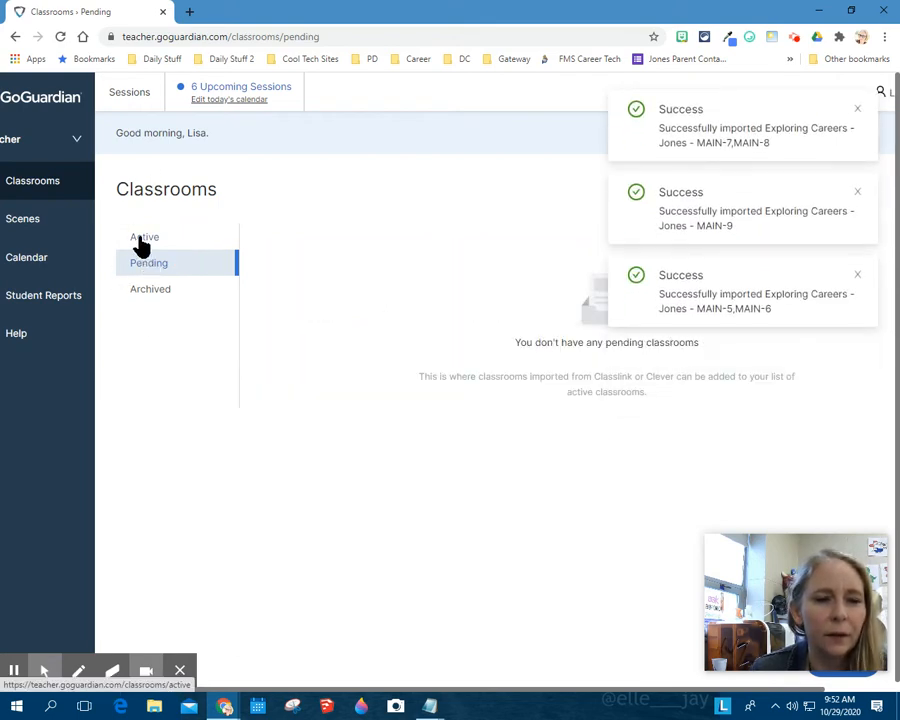
In the settings of the active Exploring Careers MAIN-10 classroom without a subject, choose Career Technical Education (CTE) and the Golden Poppy tile color.
left_click(143, 242)
scroll(543, 467, "down", 2)
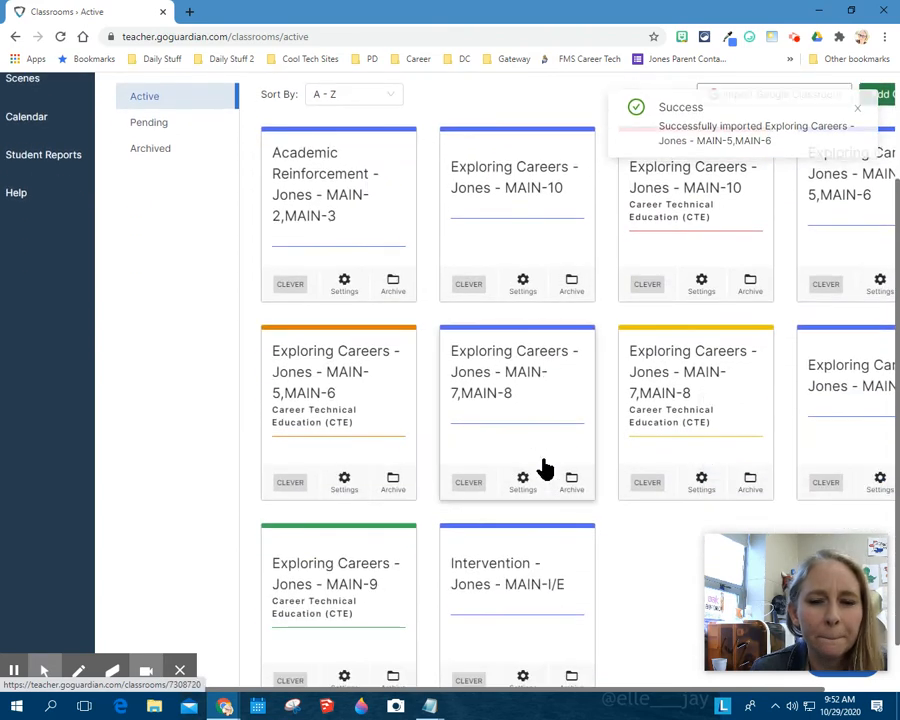
scroll(543, 467, "down", 1)
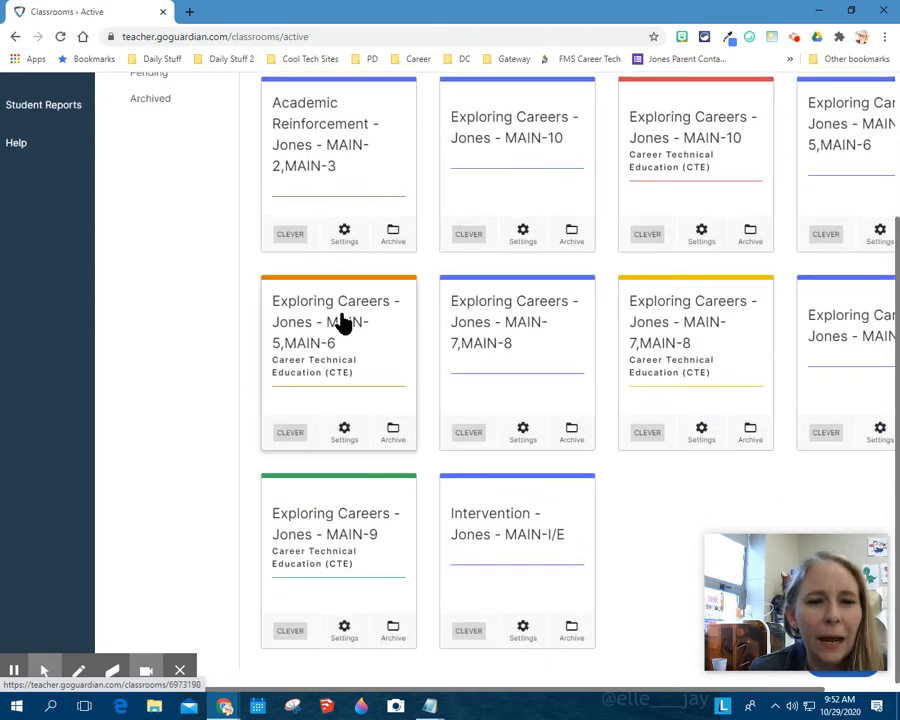
scroll(343, 320, "up", 3)
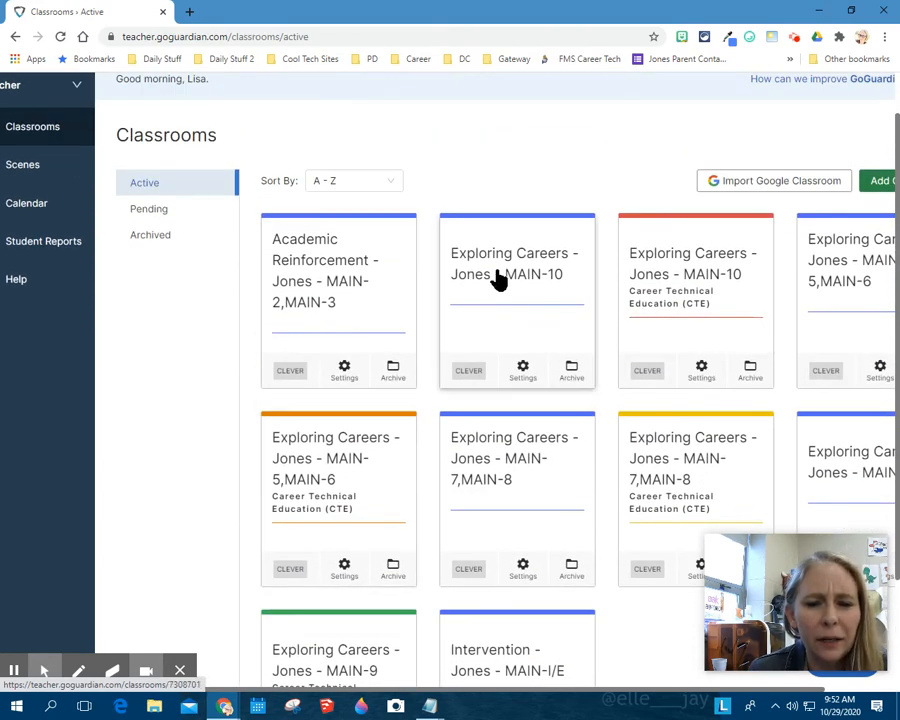
left_click(523, 372)
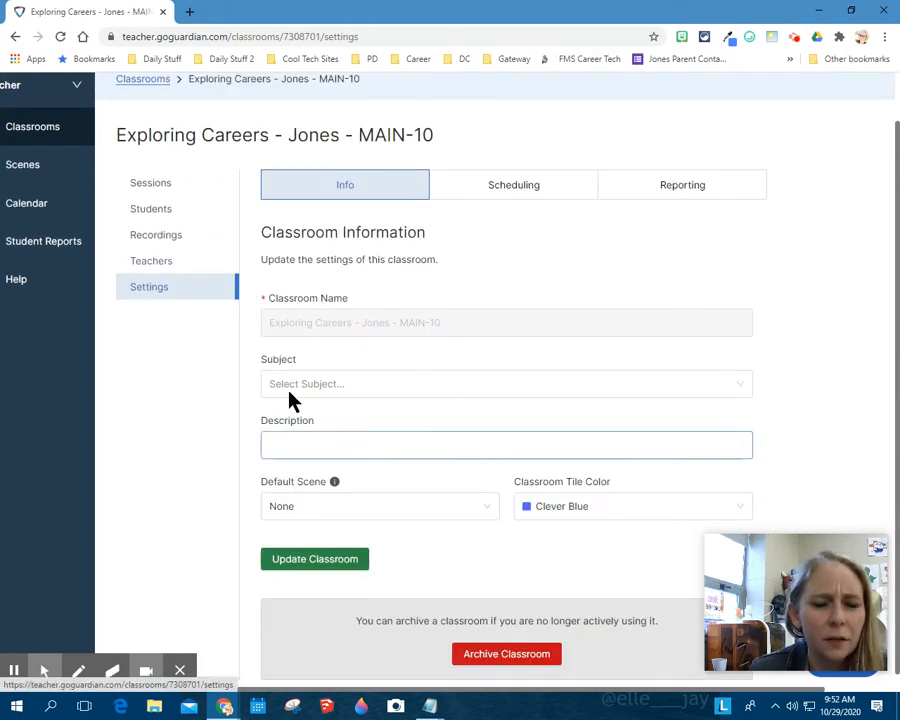
left_click(290, 387)
left_click(332, 574)
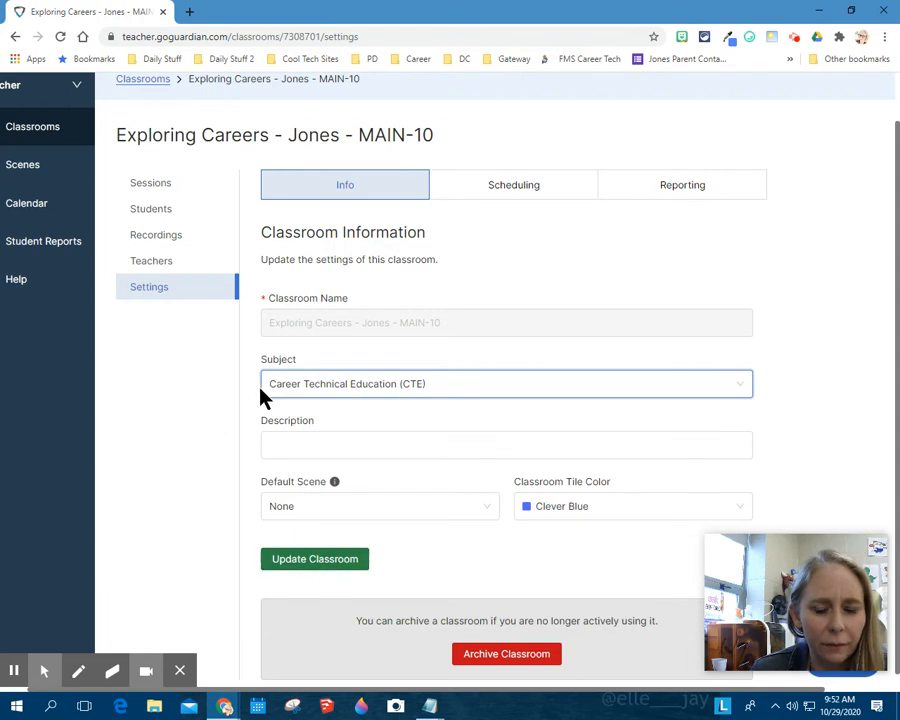
left_click(623, 514)
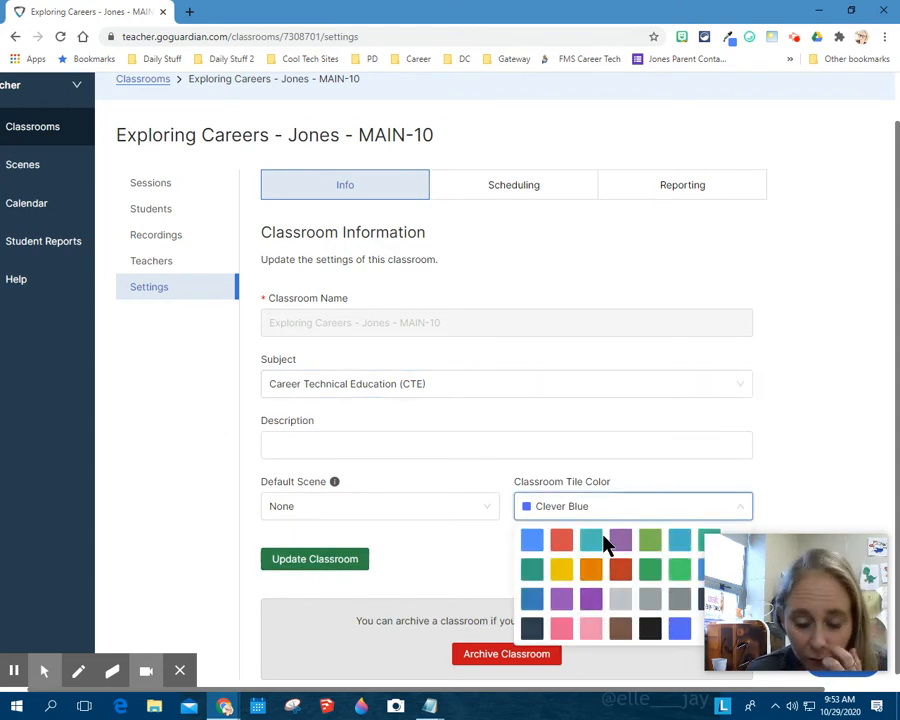
left_click(562, 571)
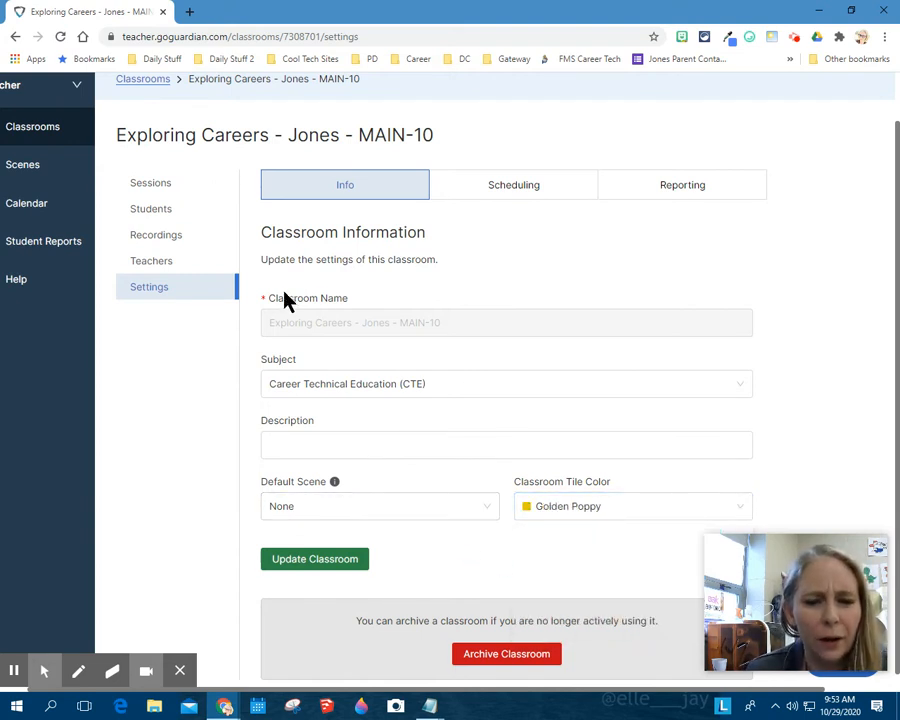
Begin a new schedule for the MAIN-10 classroom with a start time of 03:03 pm.
left_click(478, 192)
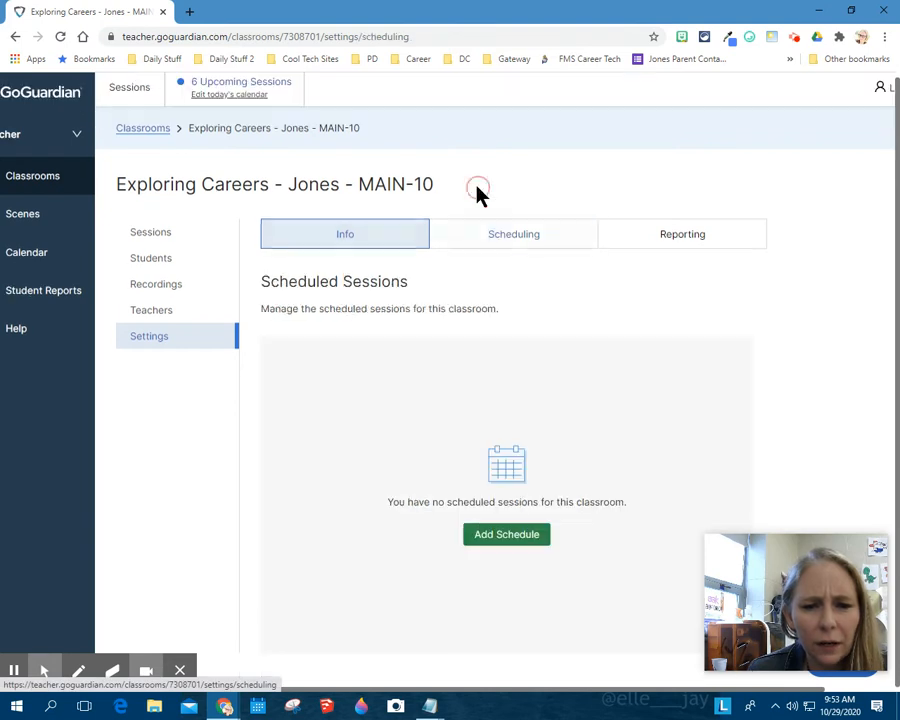
left_click(492, 536)
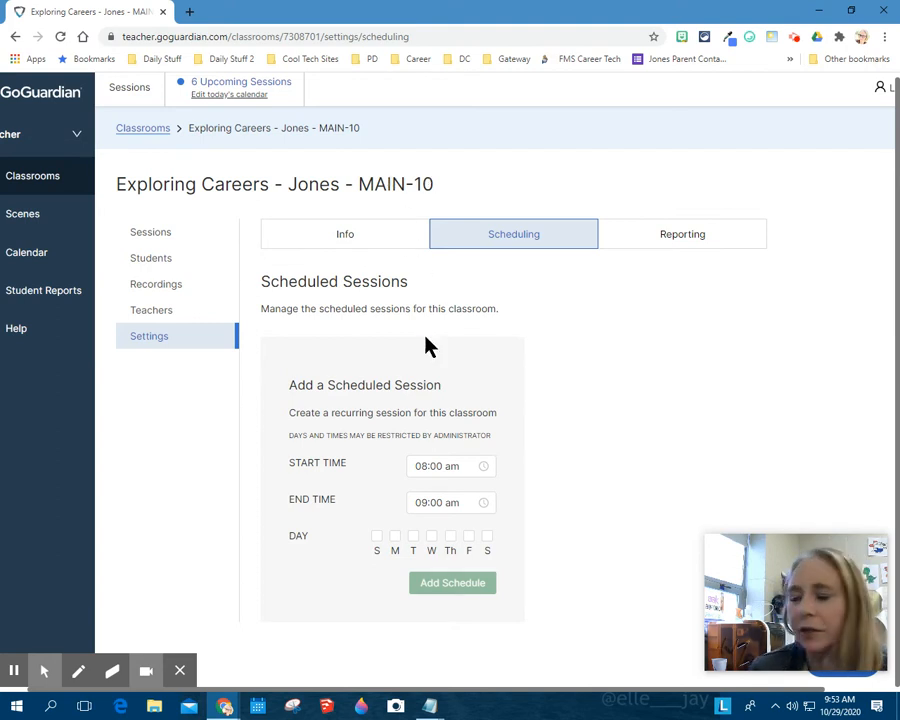
left_click(484, 468)
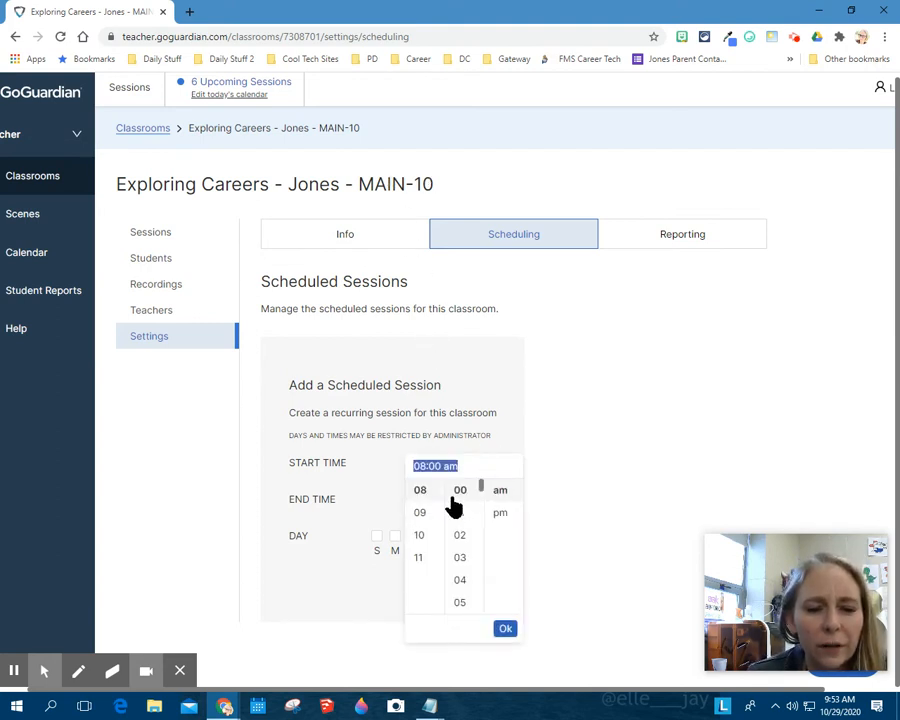
scroll(430, 535, "up", 3)
left_click(420, 522)
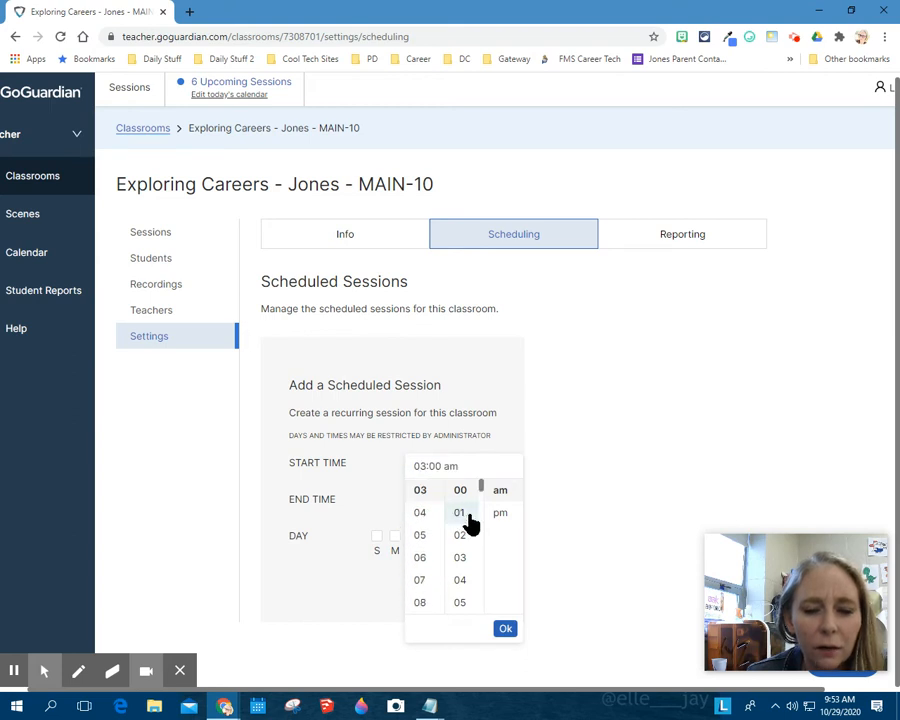
left_click(461, 557)
left_click(500, 512)
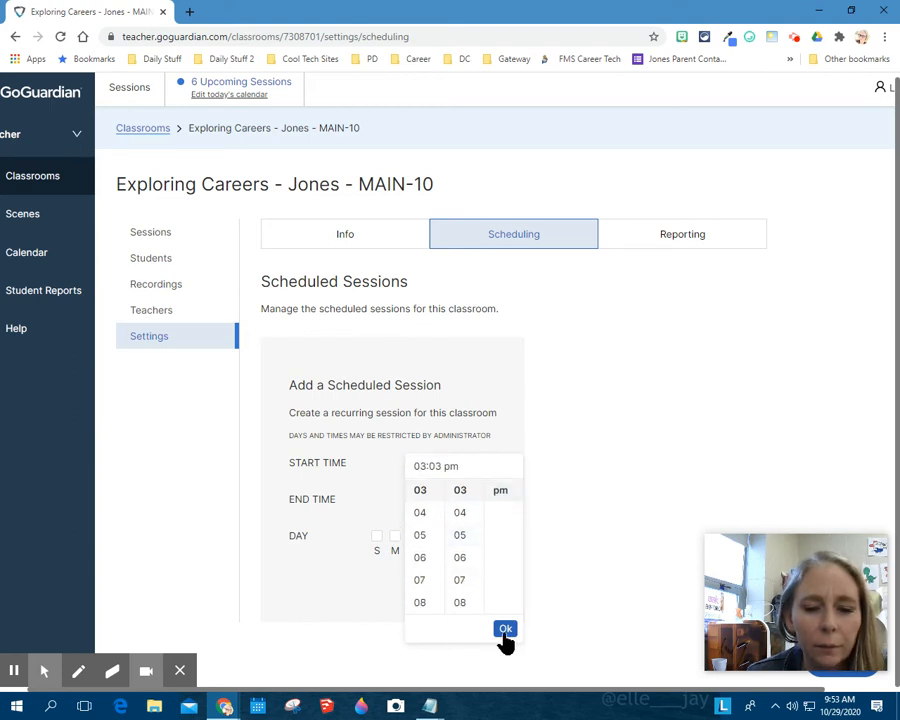
left_click(505, 630)
Set the end time of the new scheduled session to 03:55 pm.
left_click(424, 501)
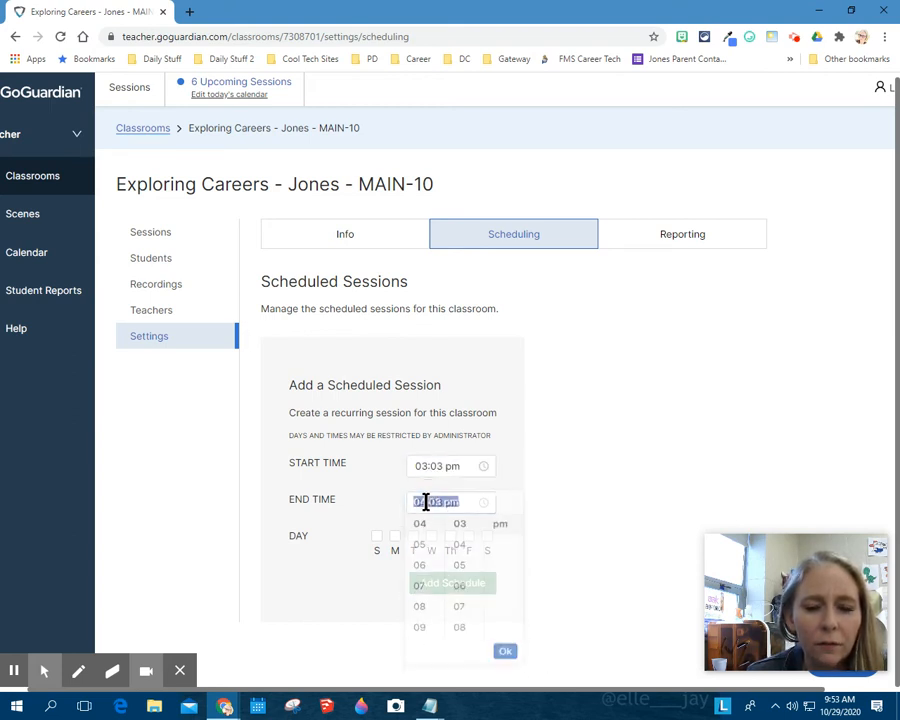
scroll(424, 580, "up", 3)
left_click(419, 574)
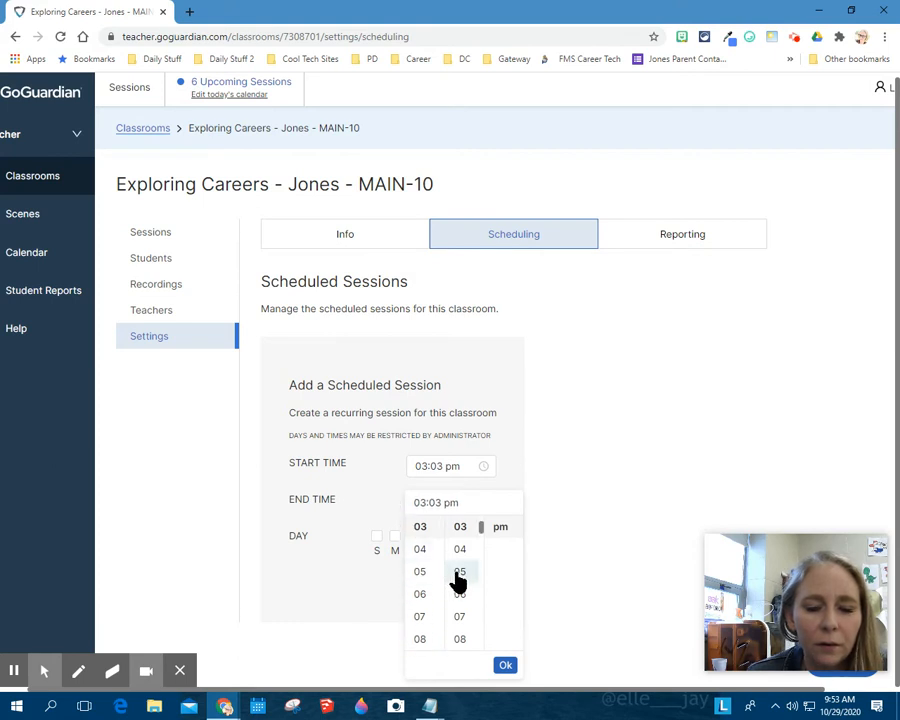
scroll(458, 582, "down", 10)
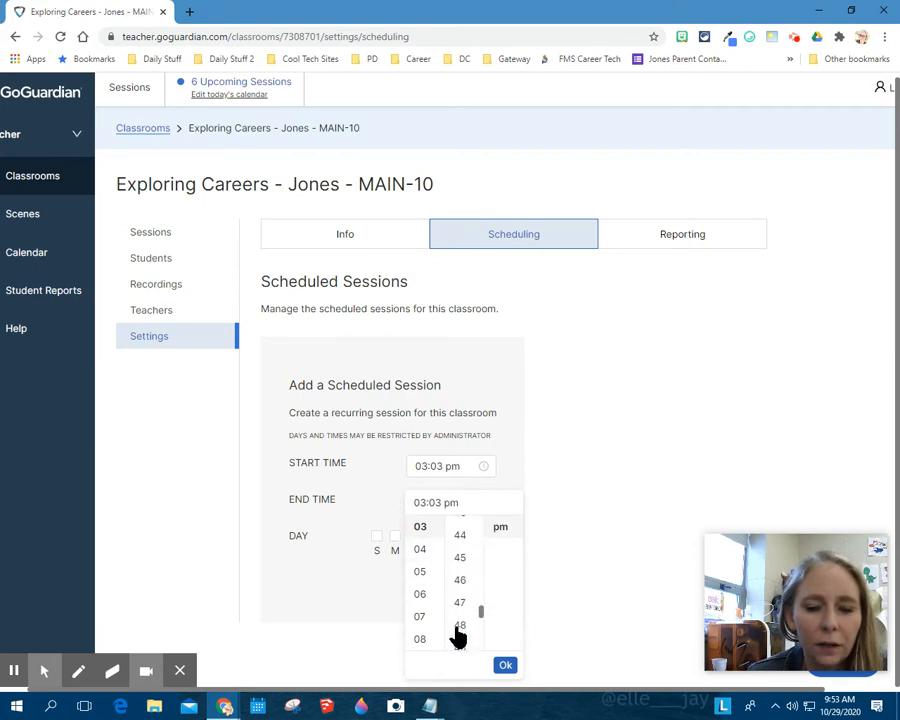
scroll(460, 628, "down", 4)
scroll(462, 560, "up", 2)
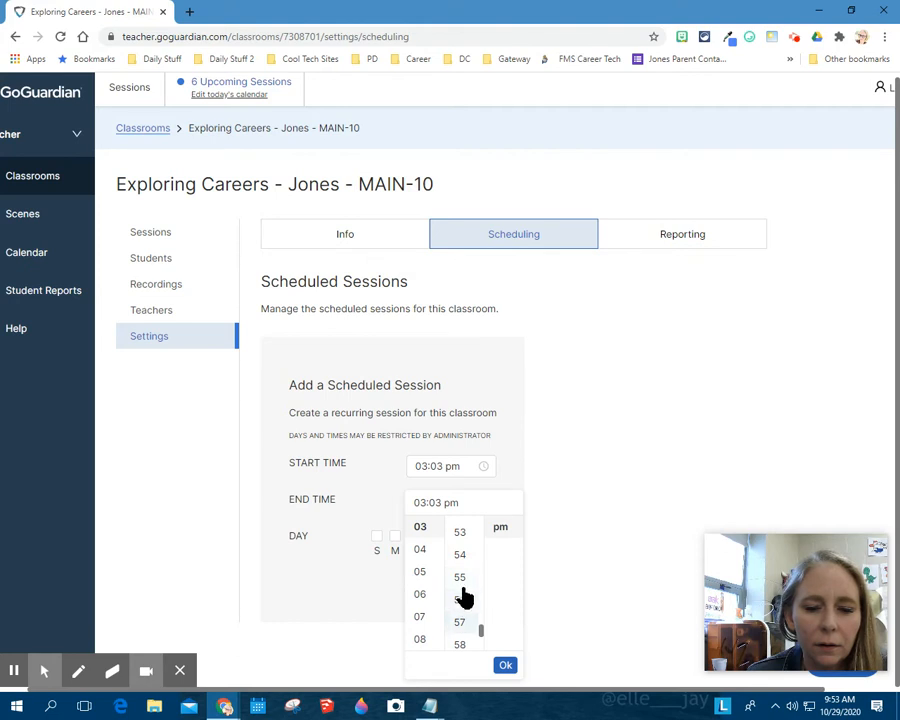
left_click(459, 576)
left_click(505, 667)
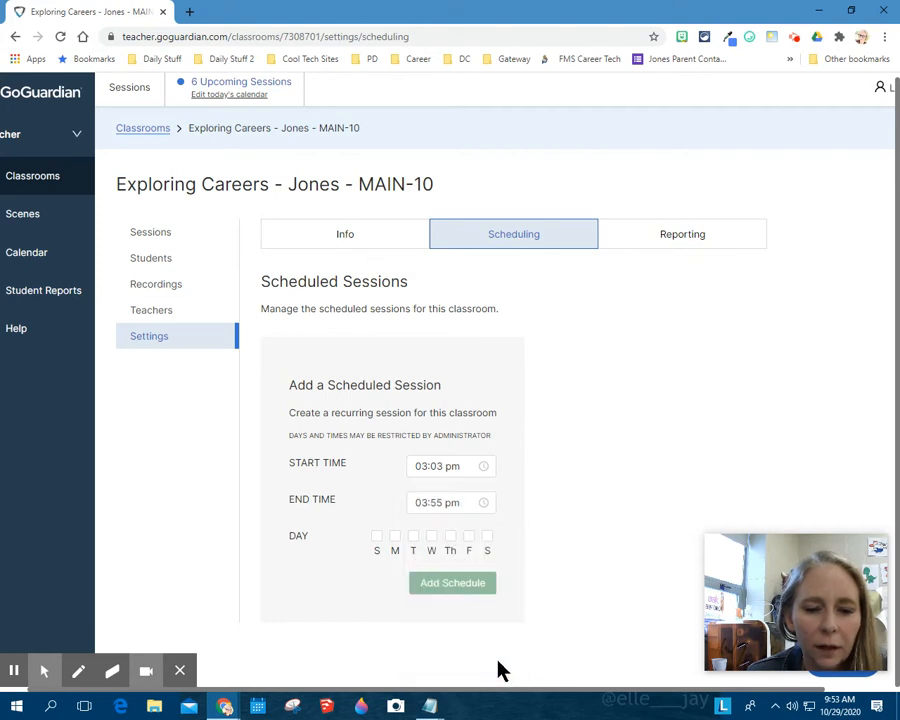
Make the session recur on Monday, Tuesday, Thursday and Friday, and add the schedule to the classroom.
left_click(395, 537)
left_click(413, 537)
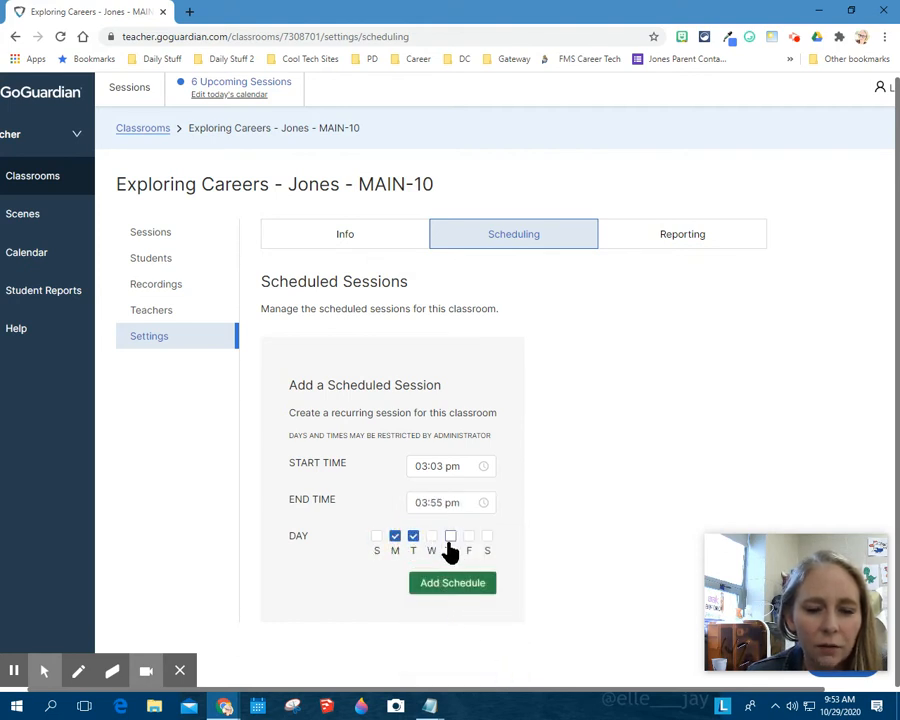
left_click(450, 538)
left_click(468, 538)
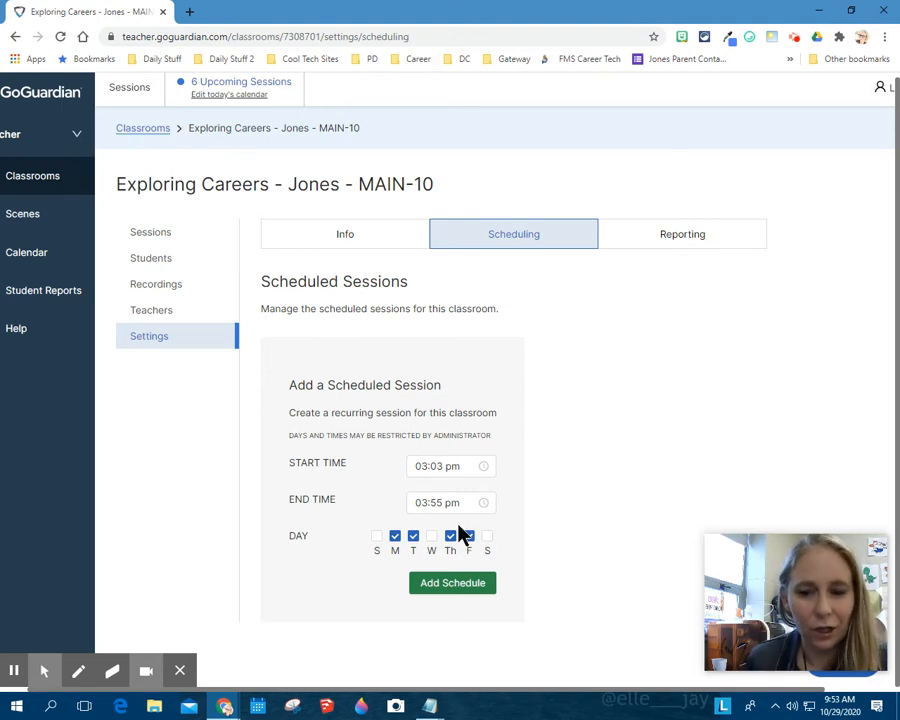
left_click(450, 586)
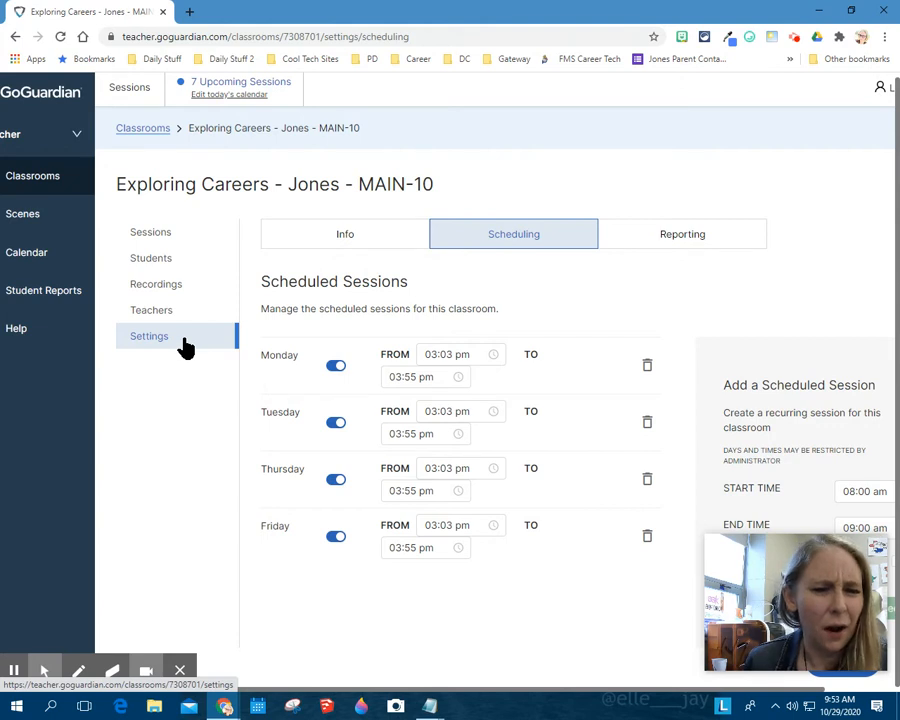
Review today's upcoming scheduled sessions and close the list without cancelling any.
left_click(236, 96)
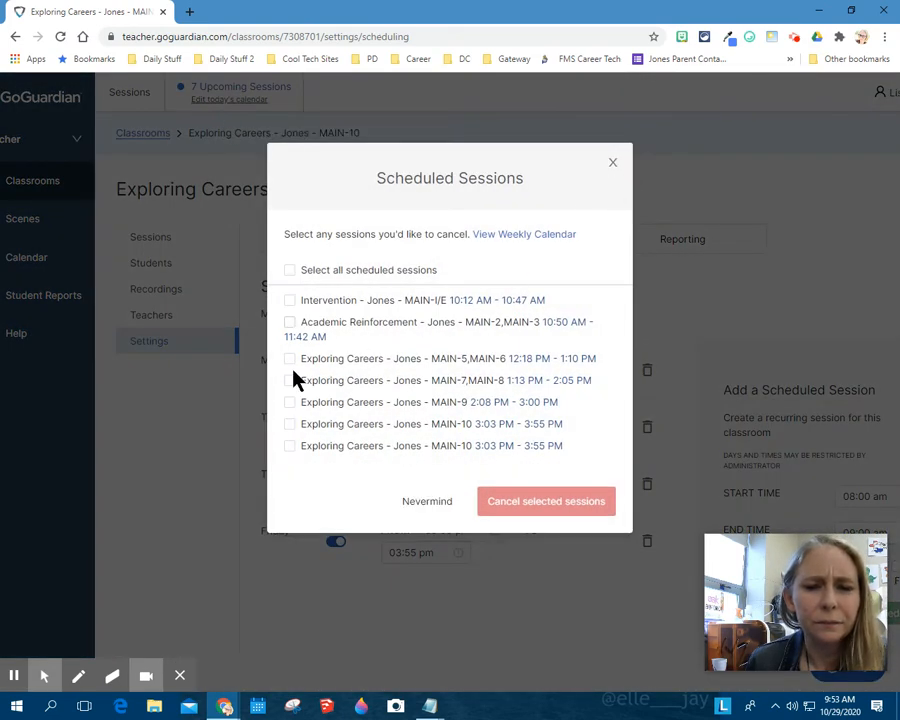
left_click(613, 162)
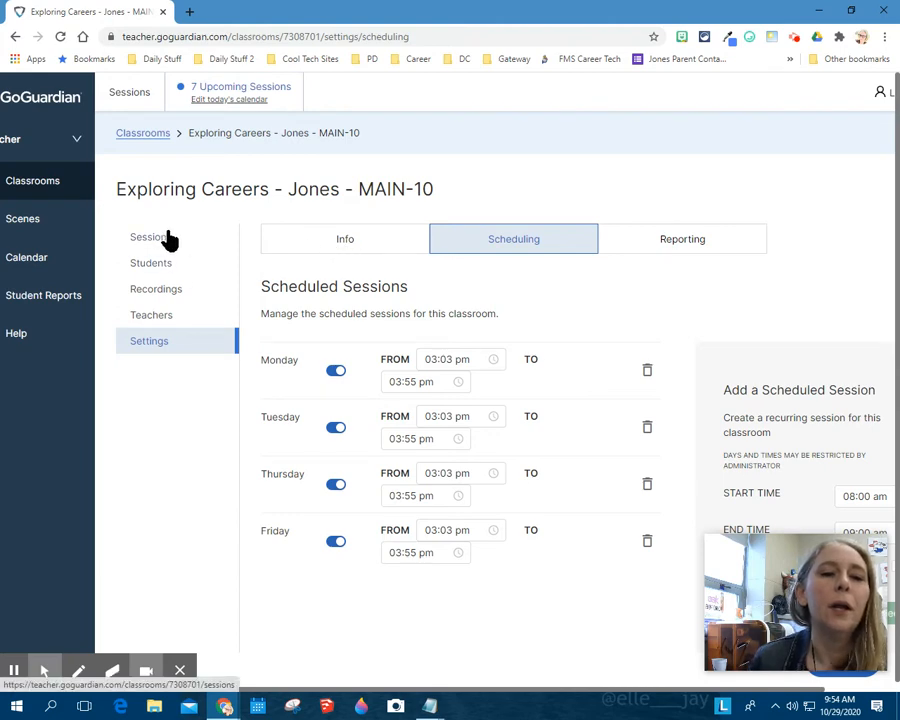
left_click(214, 101)
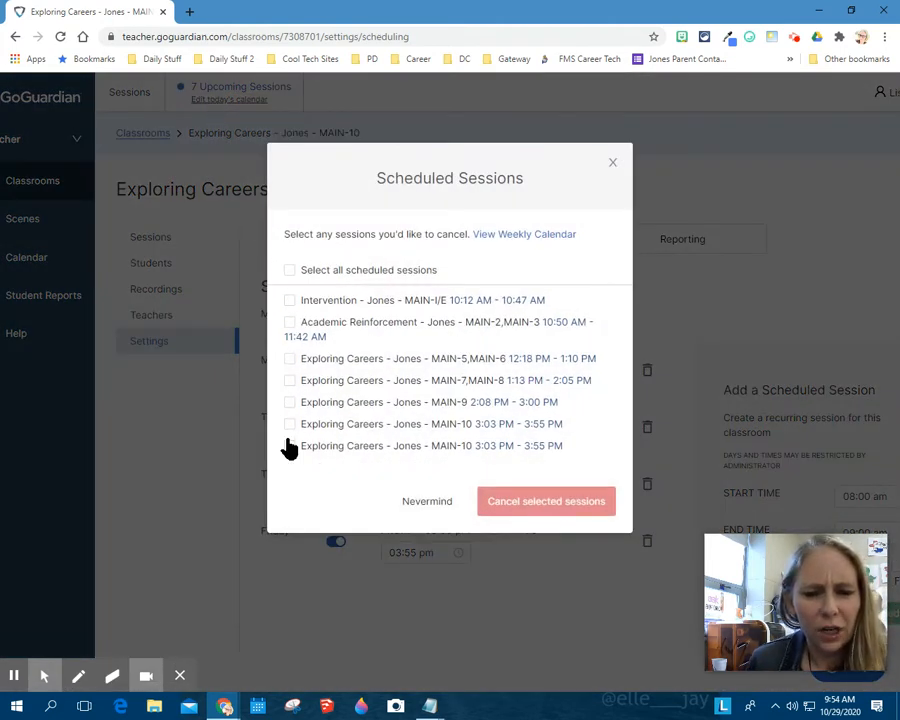
left_click(613, 162)
Cancel the last listed Exploring Careers MAIN-10 session, 3:03 PM - 3:55 PM, from today's calendar and dismiss the notification.
left_click(250, 88)
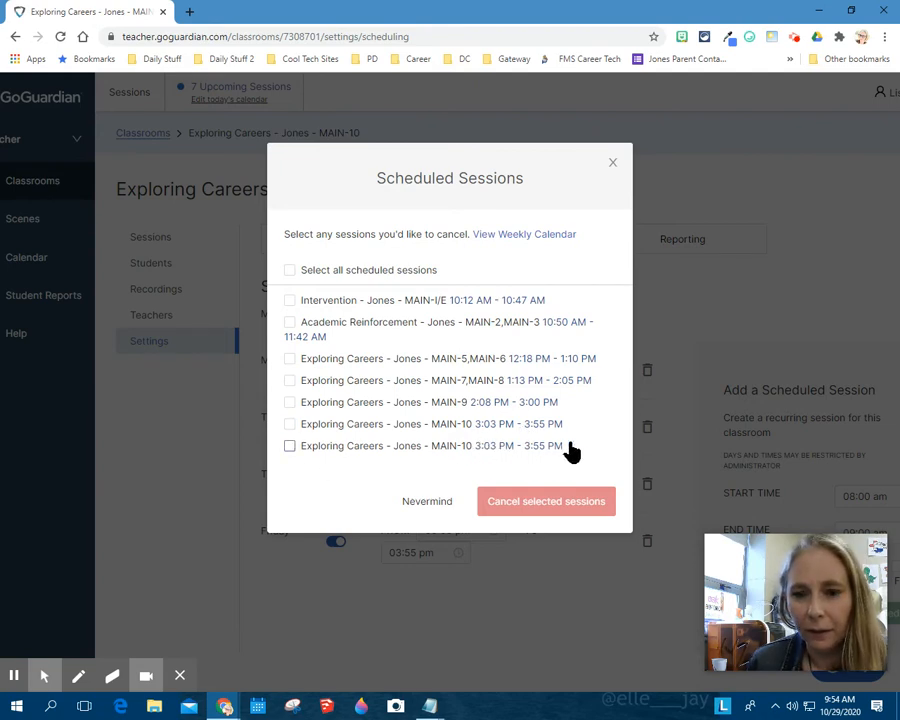
left_click(289, 447)
left_click(528, 510)
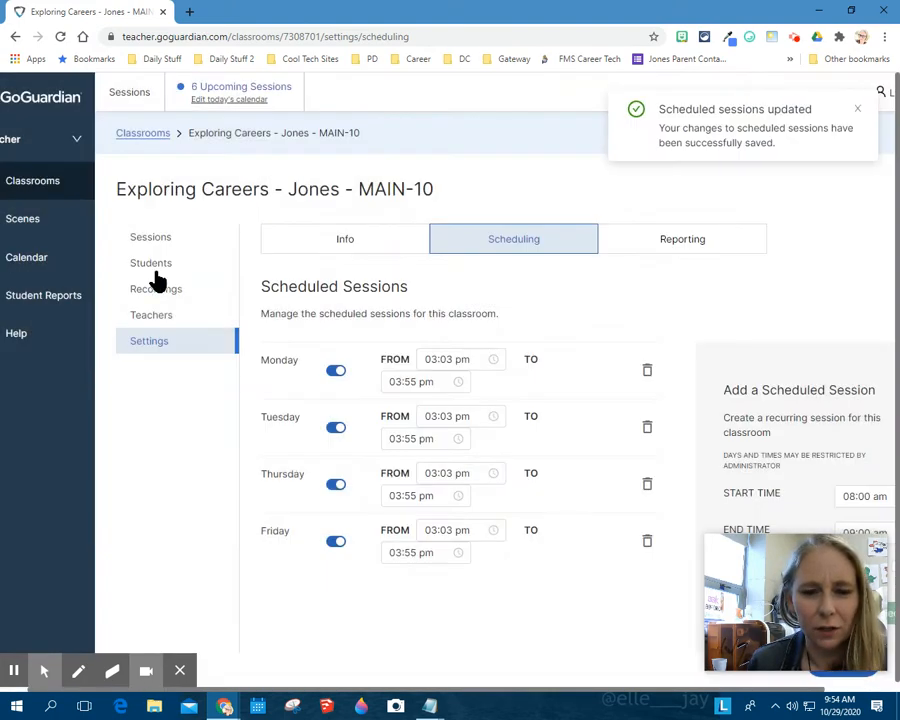
left_click(857, 110)
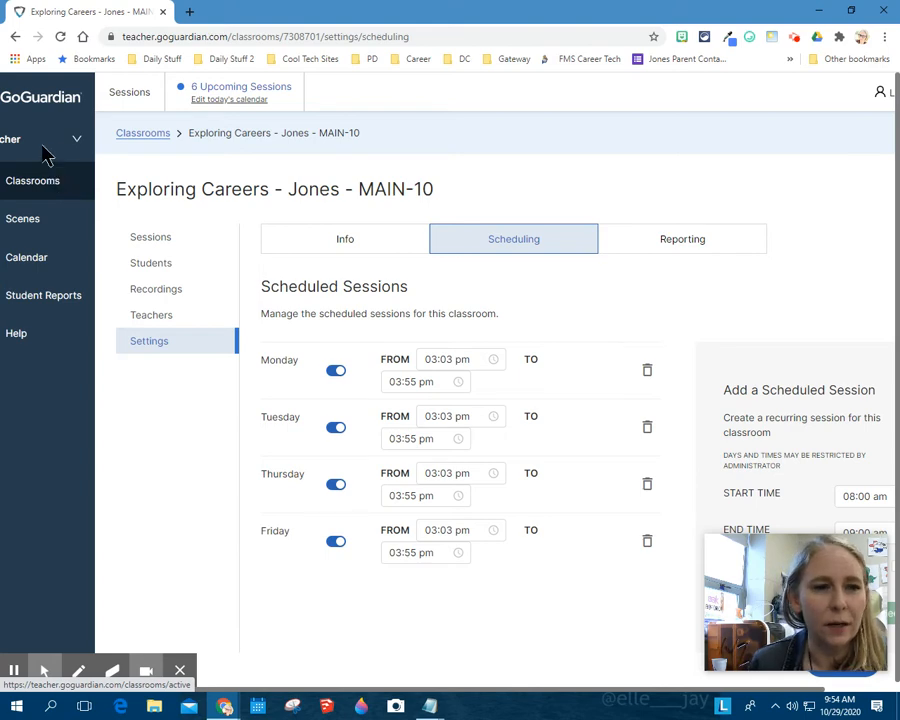
Open the Exploring Careers MAIN-10 Career Technical Education classroom, check its student roster and return to its sessions.
left_click(46, 190)
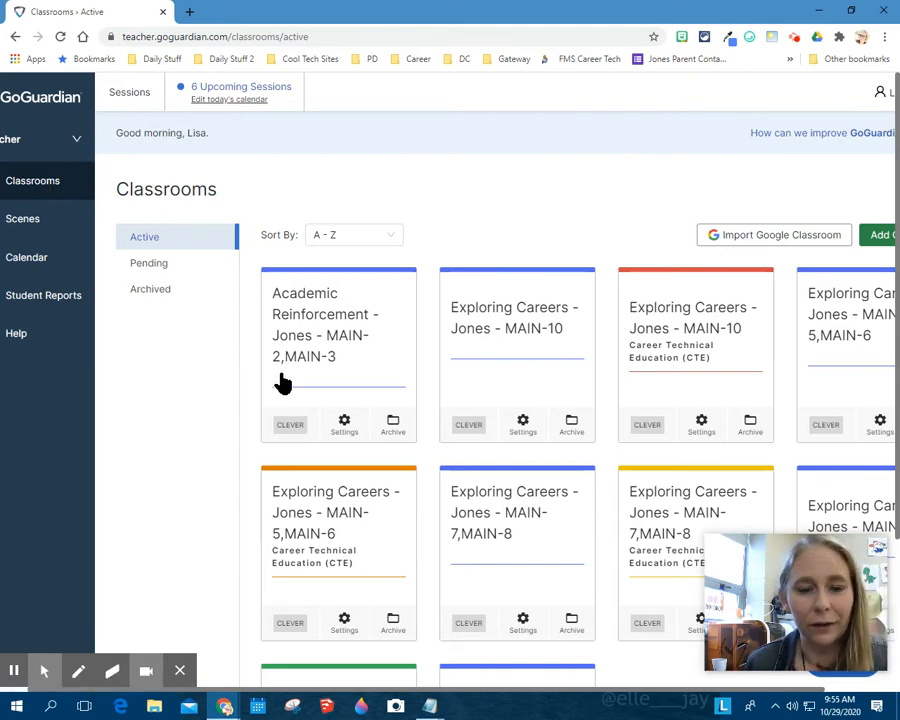
left_click(677, 330)
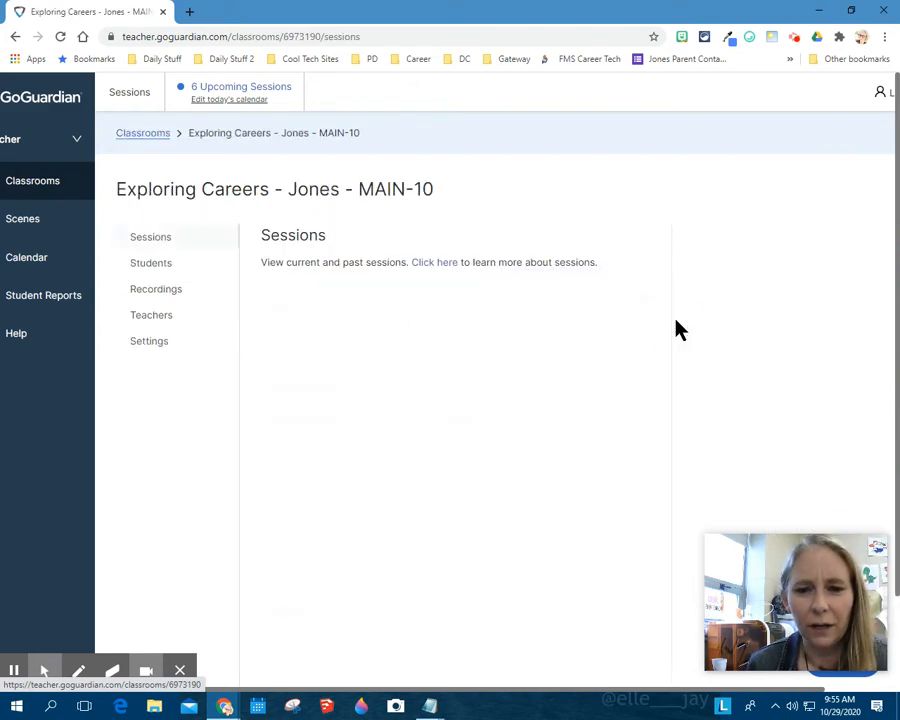
left_click(153, 263)
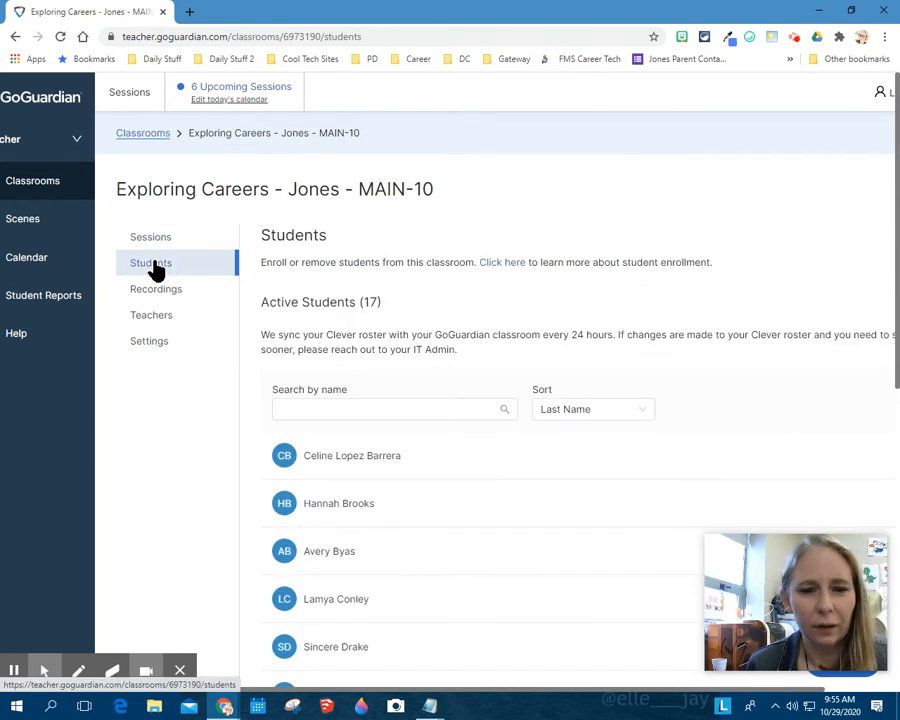
left_click(166, 237)
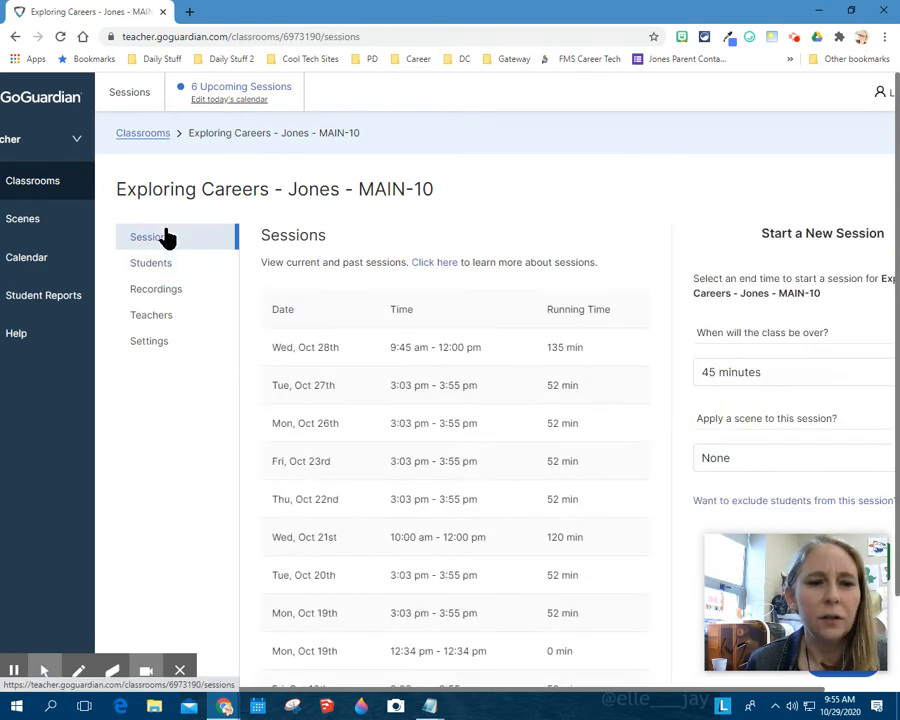
Start a new session for the MAIN-10 classroom with a custom end time of 3:55 pm.
left_click(757, 372)
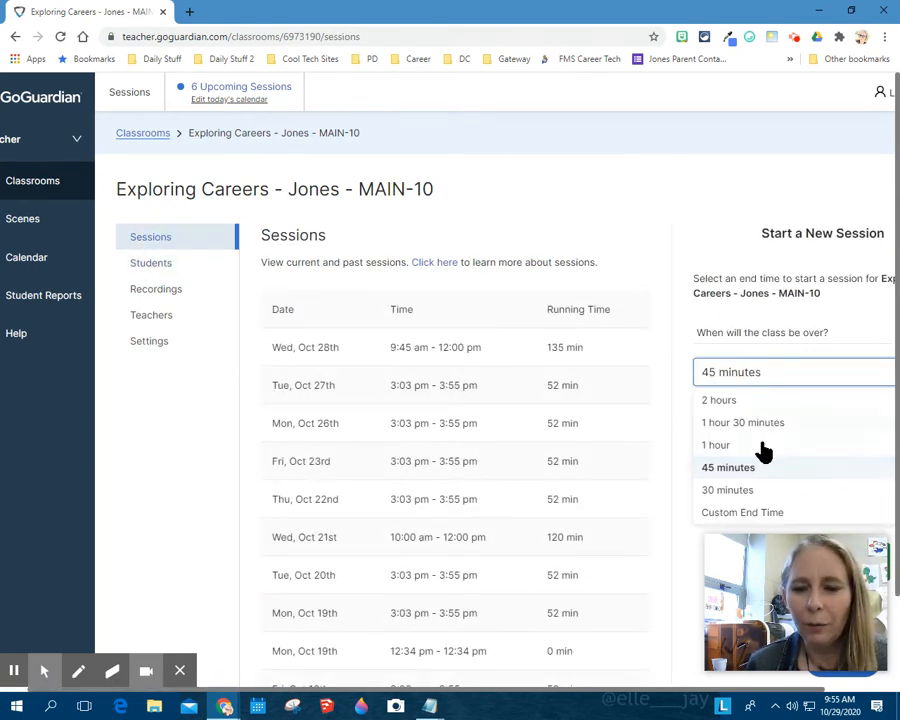
left_click(765, 516)
left_click(707, 437)
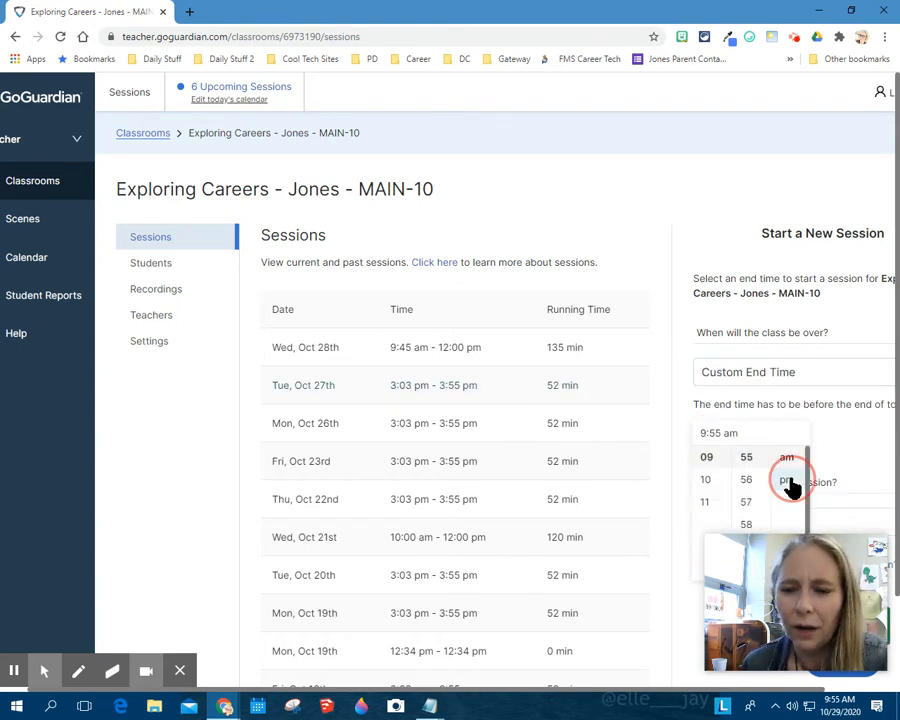
left_click(787, 479)
scroll(705, 478, "down", 3)
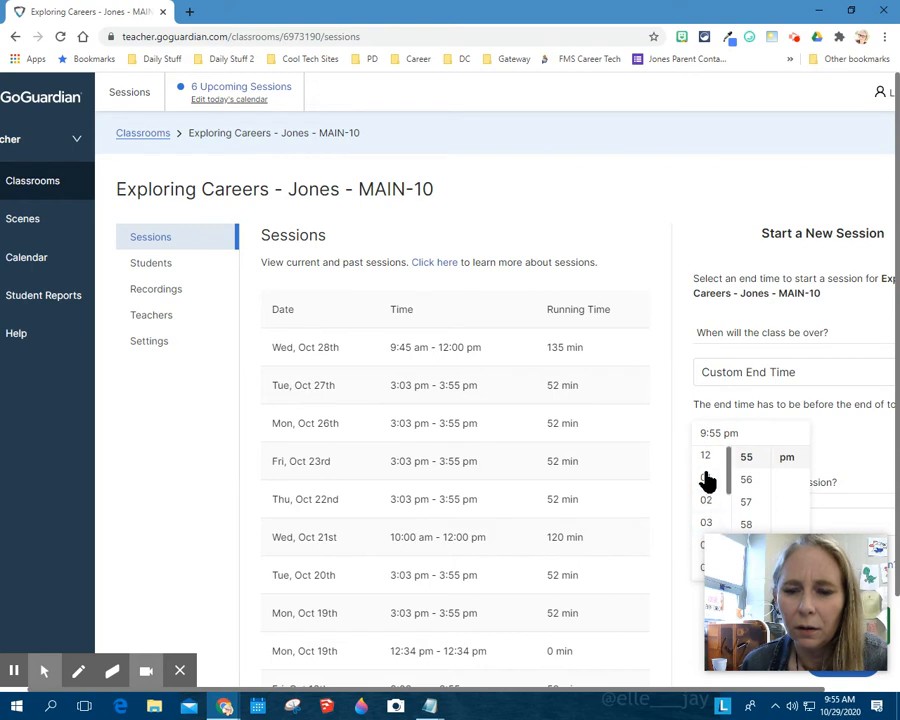
left_click_drag(724, 530, 166, 515)
left_click(707, 524)
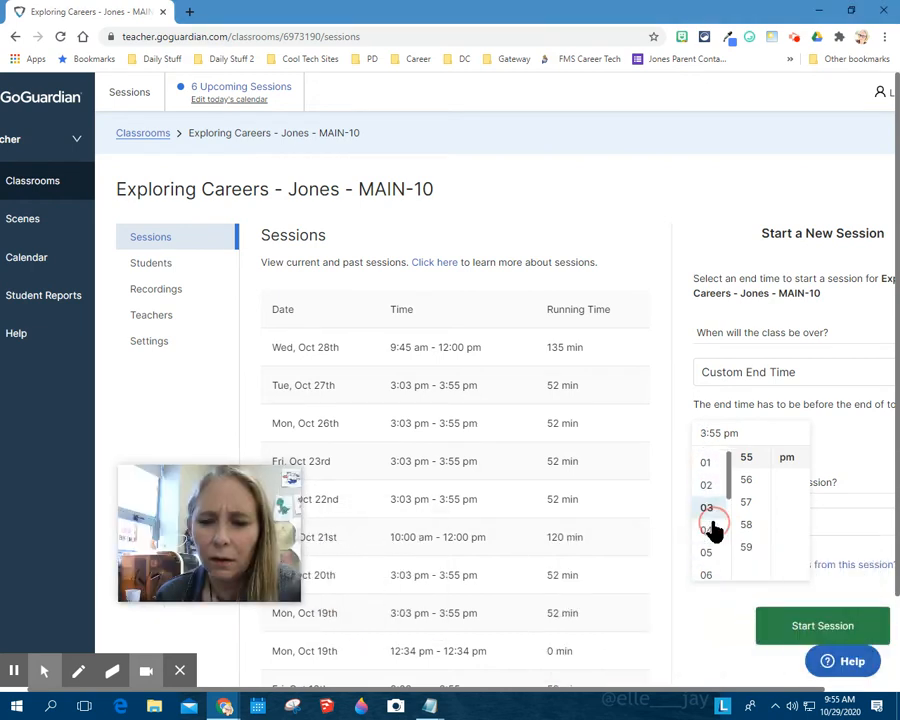
left_click(798, 628)
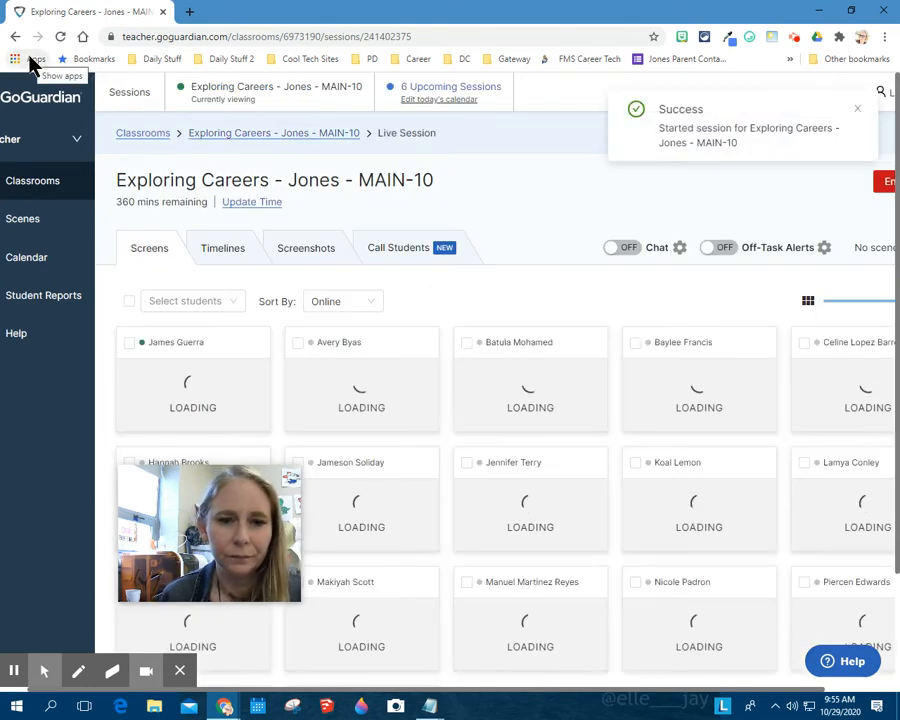
Enable chat for the MAIN-10 live session, turn on its desktop notifications and allow the site to show notifications.
left_click(624, 250)
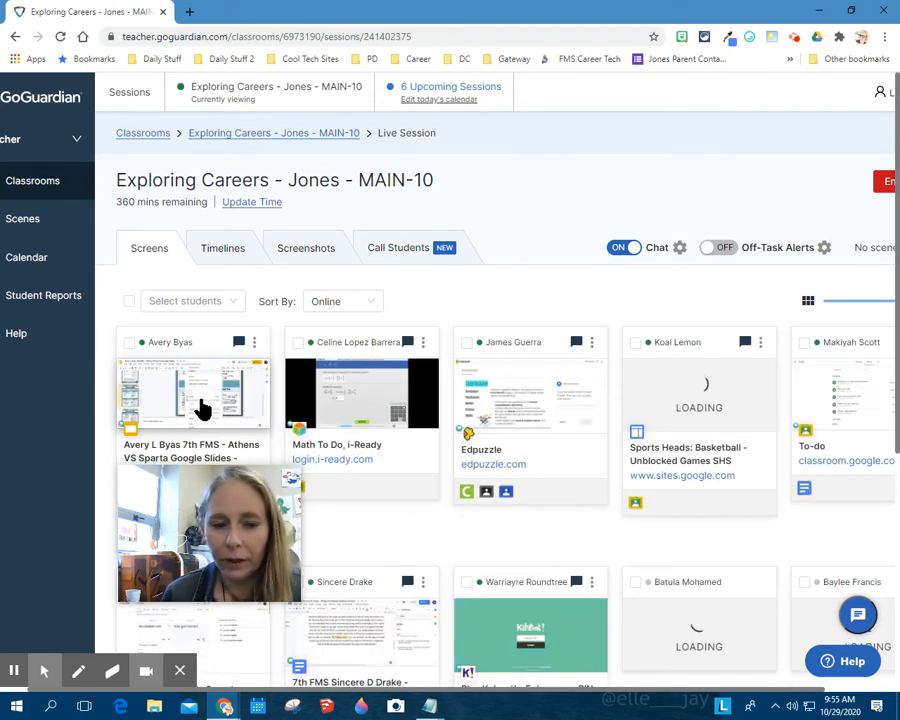
left_click_drag(208, 496, 120, 513)
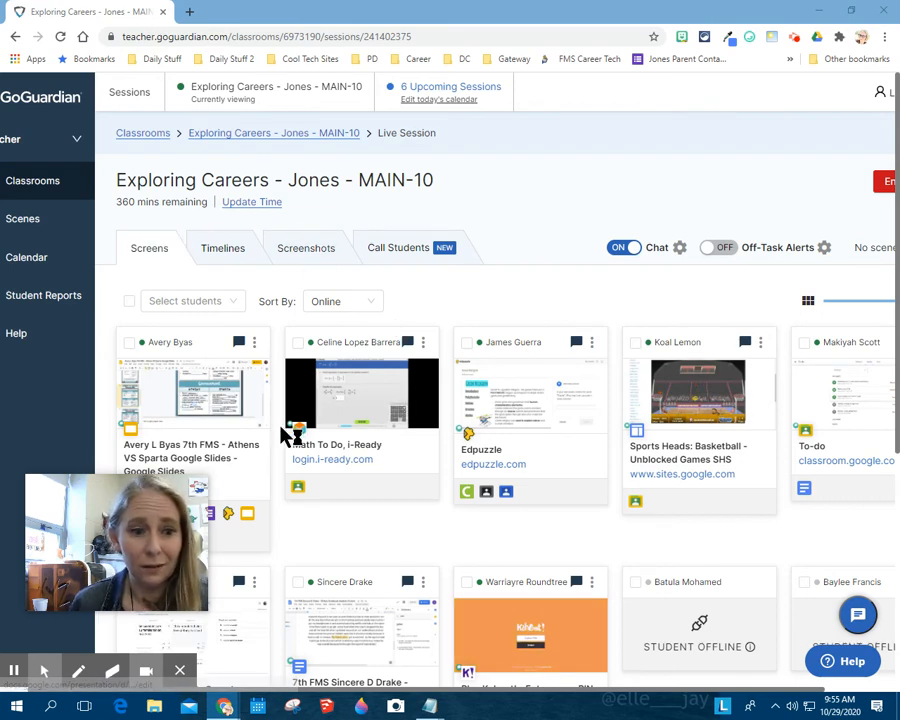
left_click(678, 248)
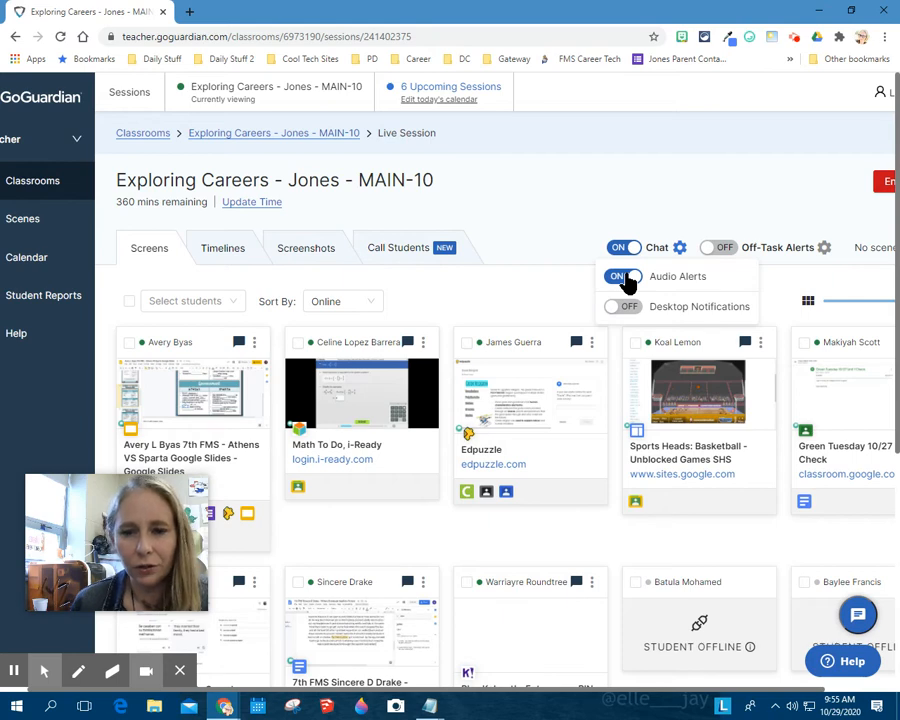
left_click(616, 309)
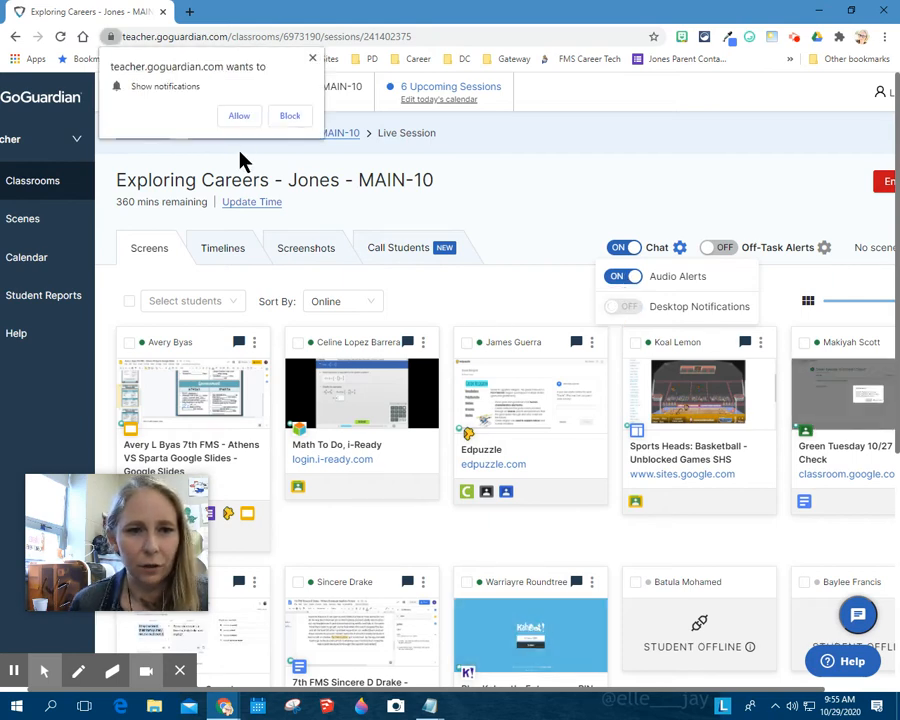
left_click(240, 115)
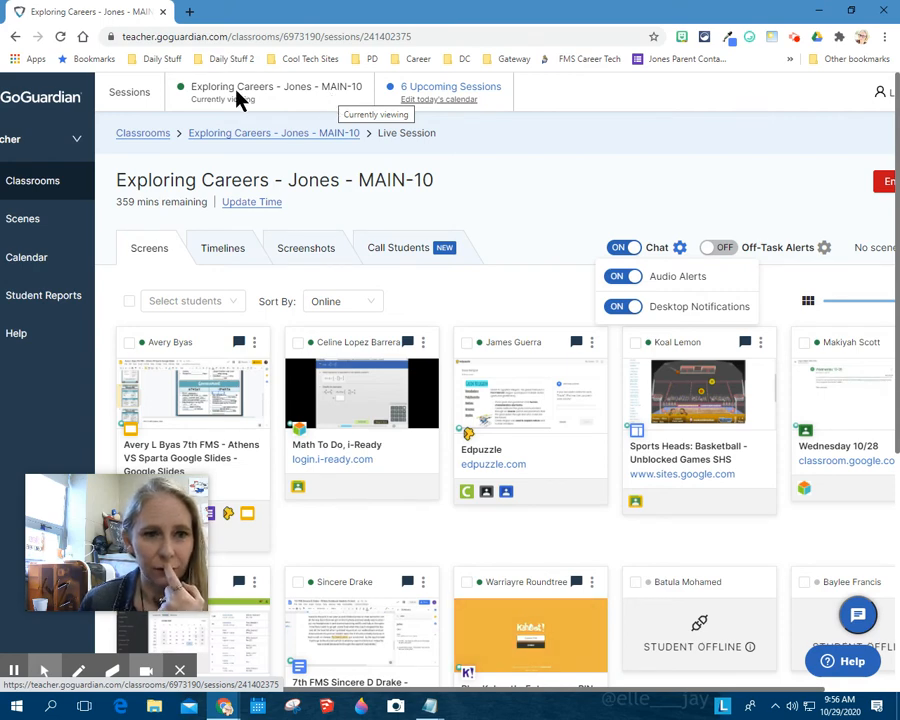
Duplicate the MAIN-10 live session in a second browser tab and return to the original one.
right_click(118, 12)
left_click(170, 96)
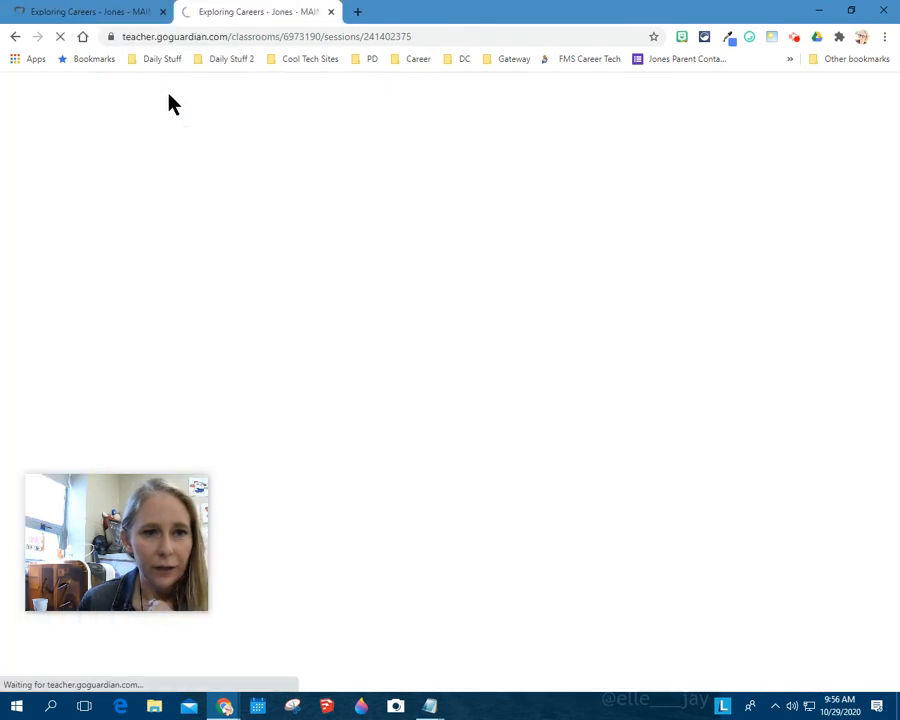
left_click(117, 10)
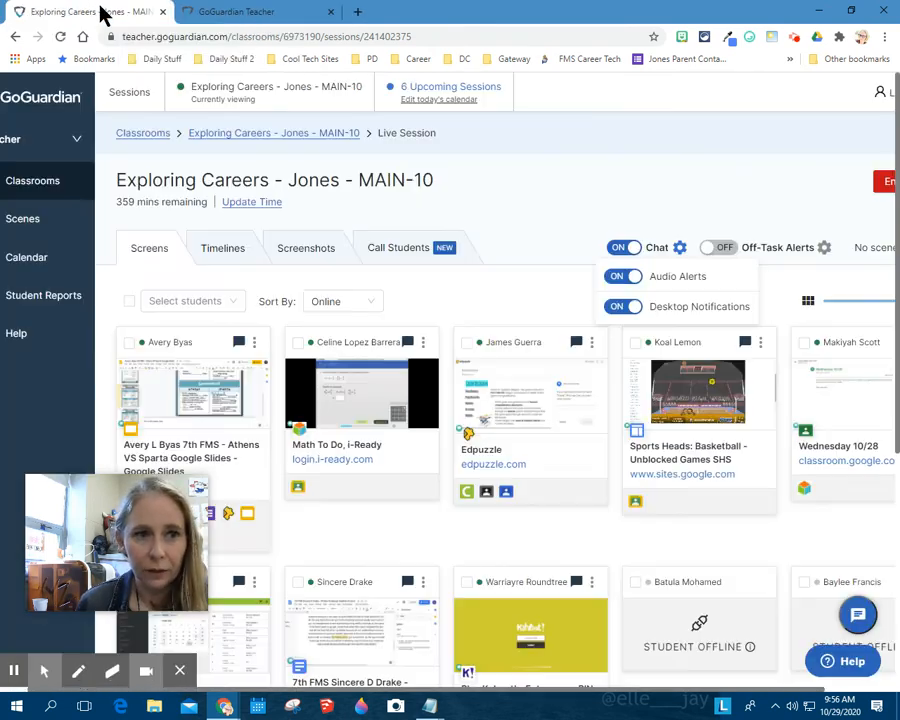
left_click_drag(176, 12, 72, 16)
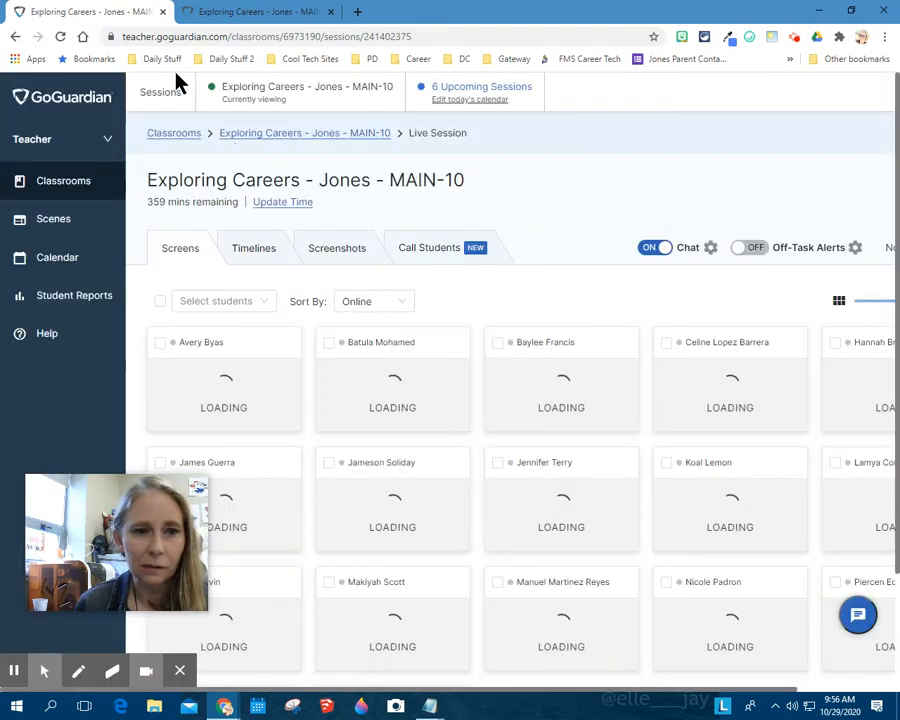
Start a new session for the Exploring Careers MAIN-9 Career Technical Education classroom with a custom end time of 3:55 pm.
left_click(175, 135)
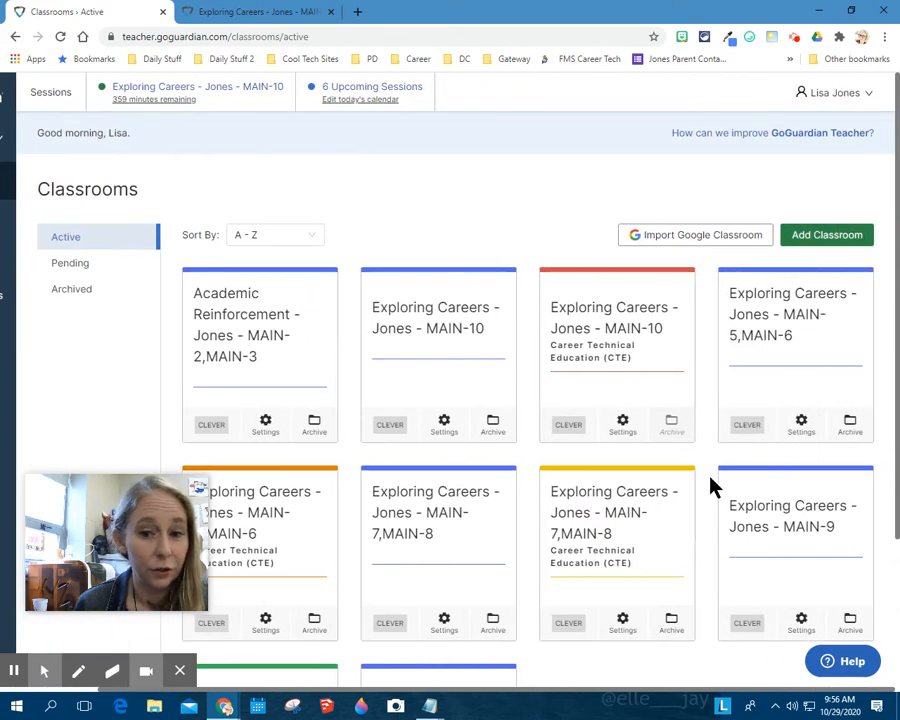
scroll(712, 487, "down", 2)
left_click(293, 522)
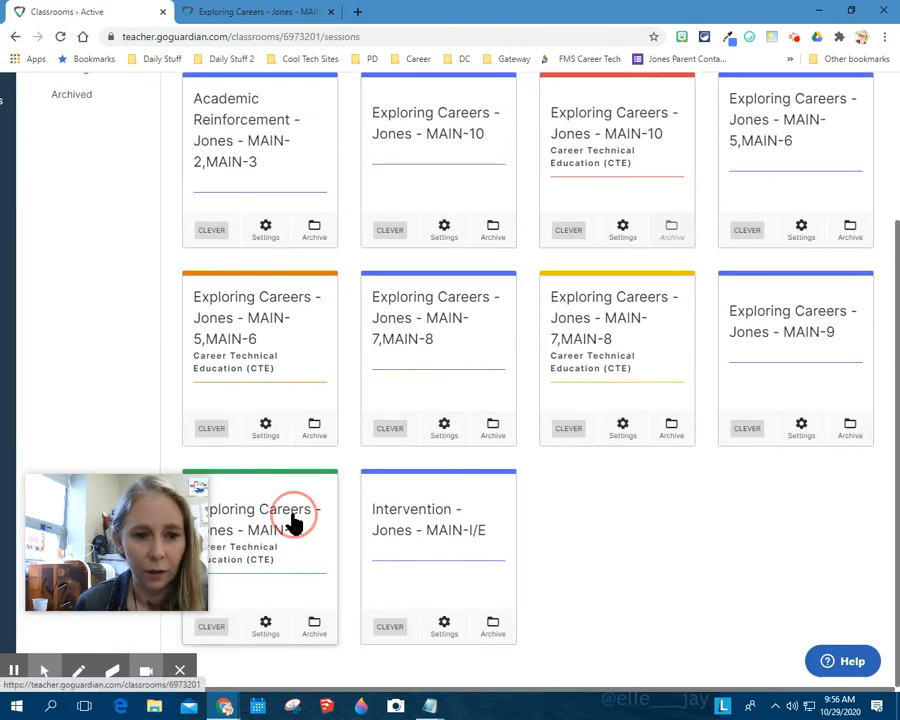
left_click(668, 268)
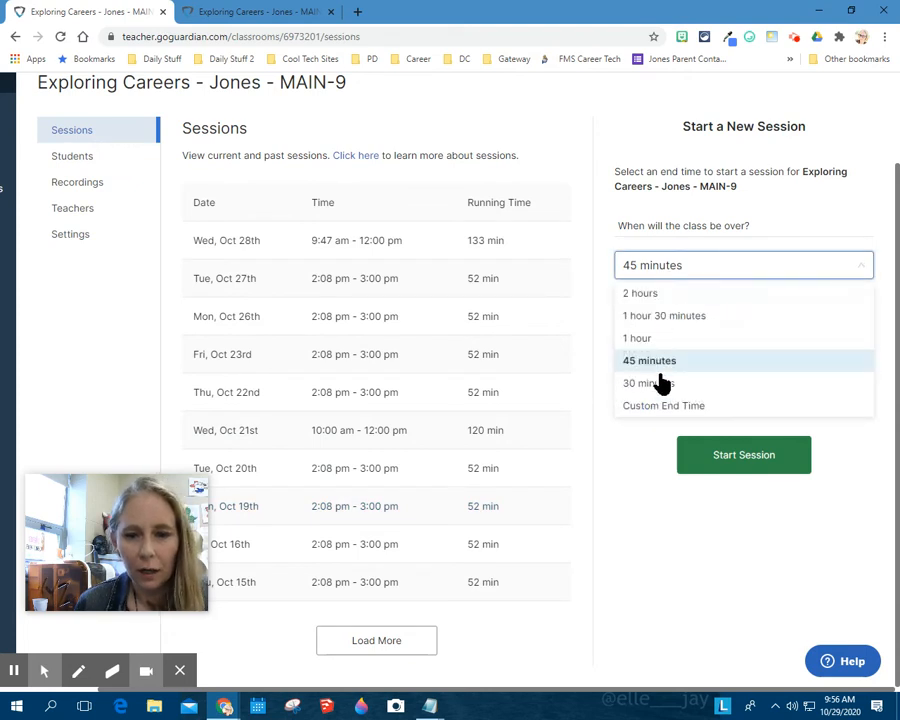
left_click(663, 406)
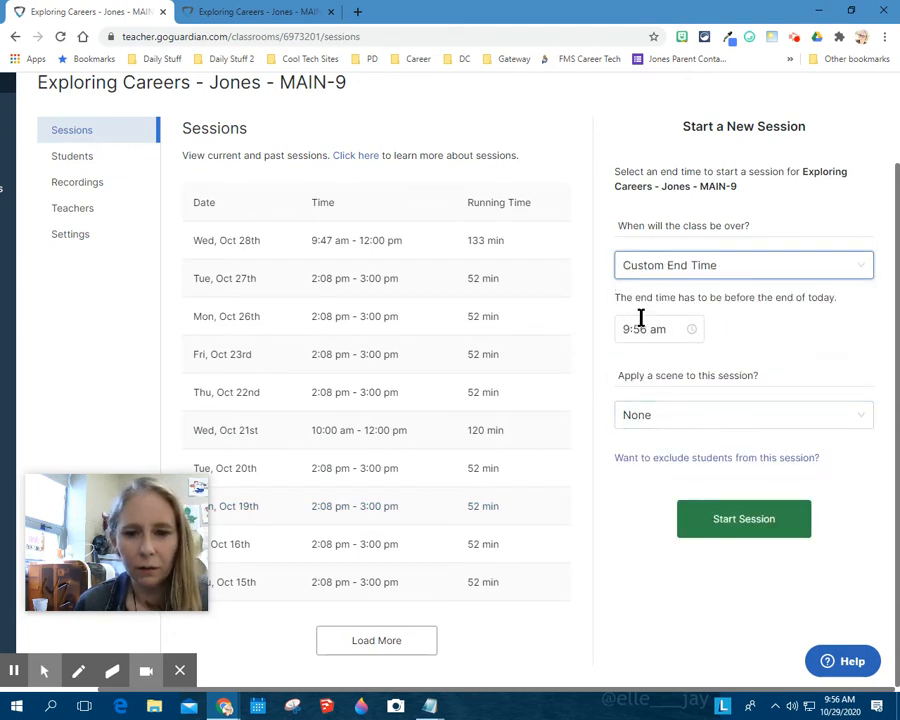
left_click(624, 329)
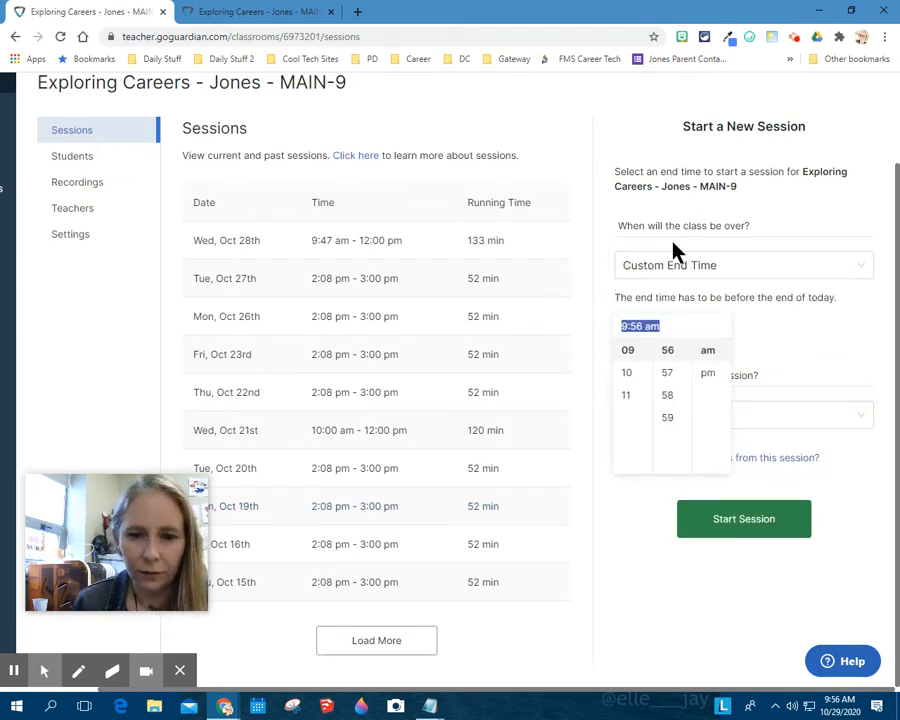
scroll(638, 386, "up", 3)
scroll(630, 390, "down", 3)
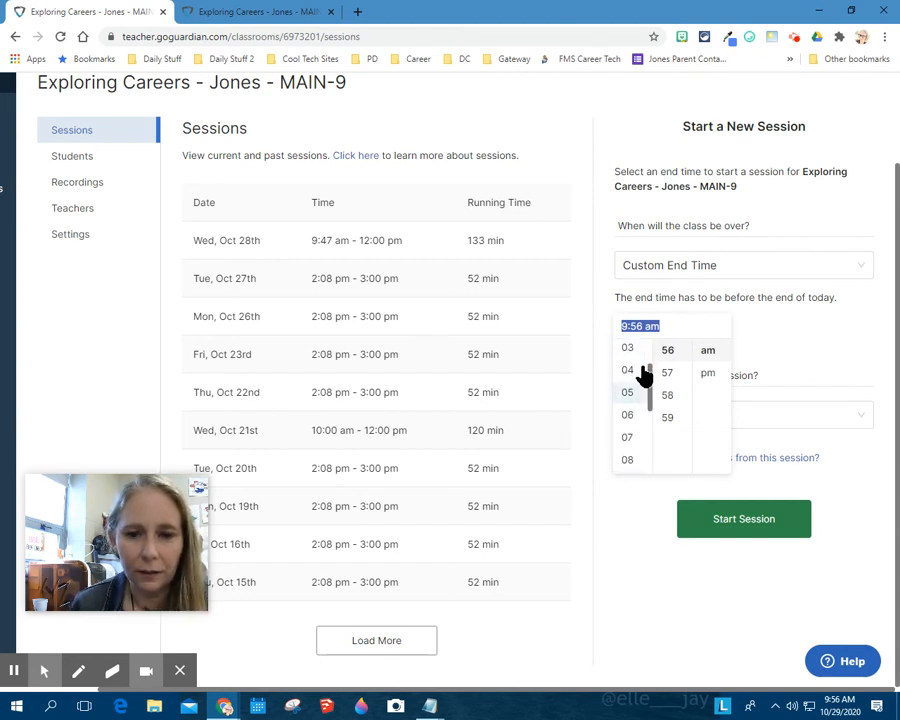
left_click(628, 350)
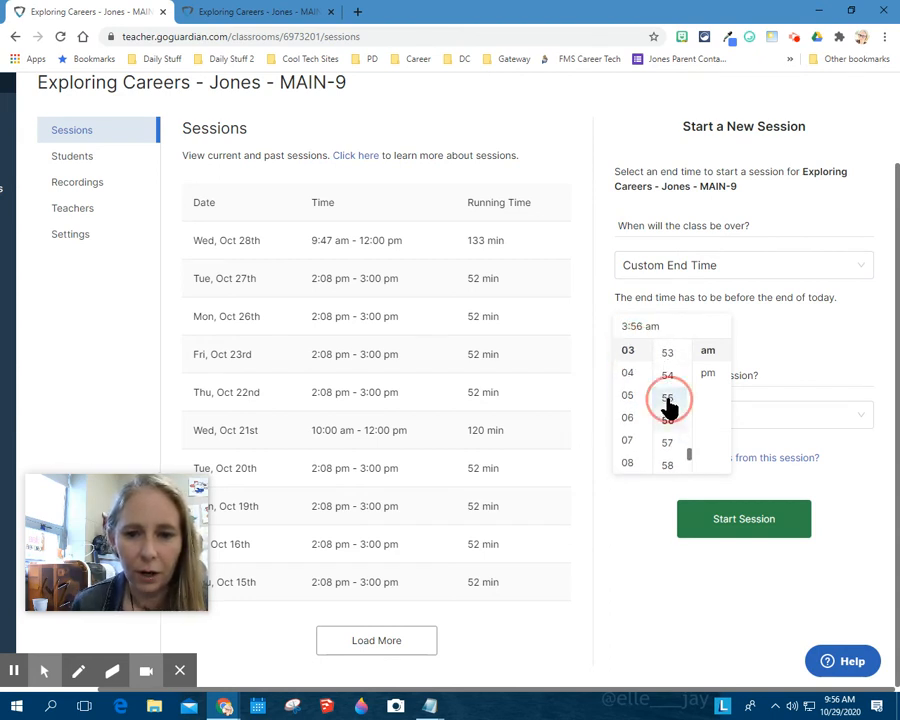
left_click(588, 428)
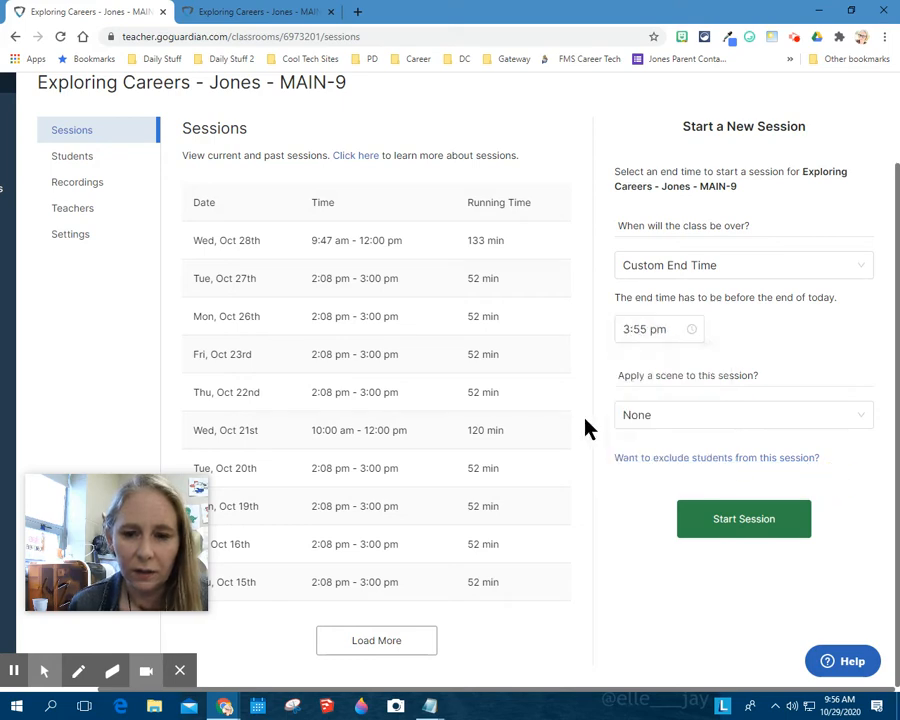
left_click(725, 532)
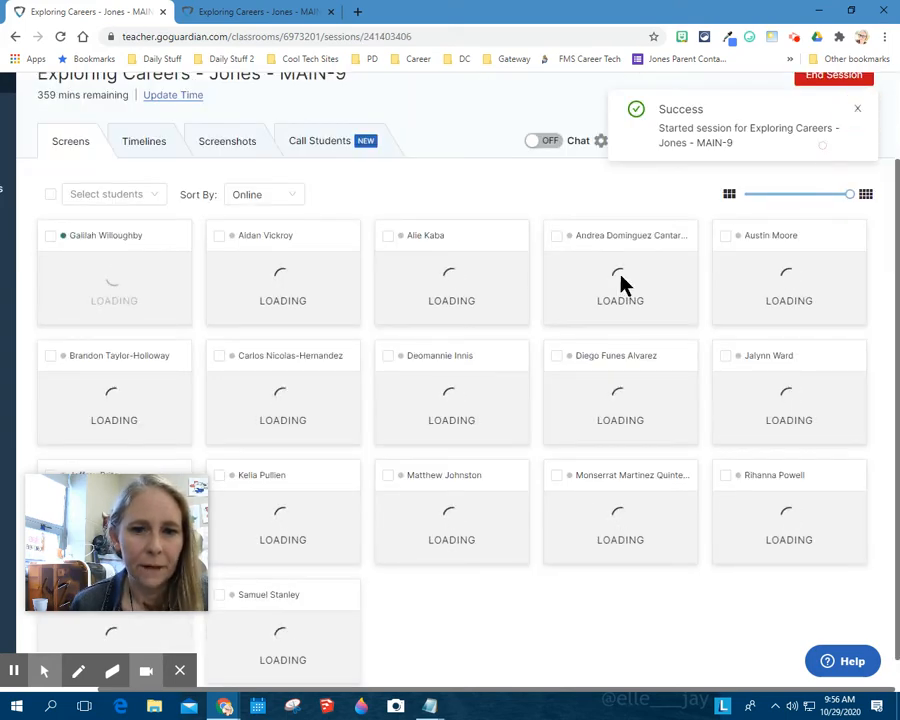
Enable chat and desktop notifications for the MAIN-9 live session, allowing the site to show notifications.
left_click(544, 141)
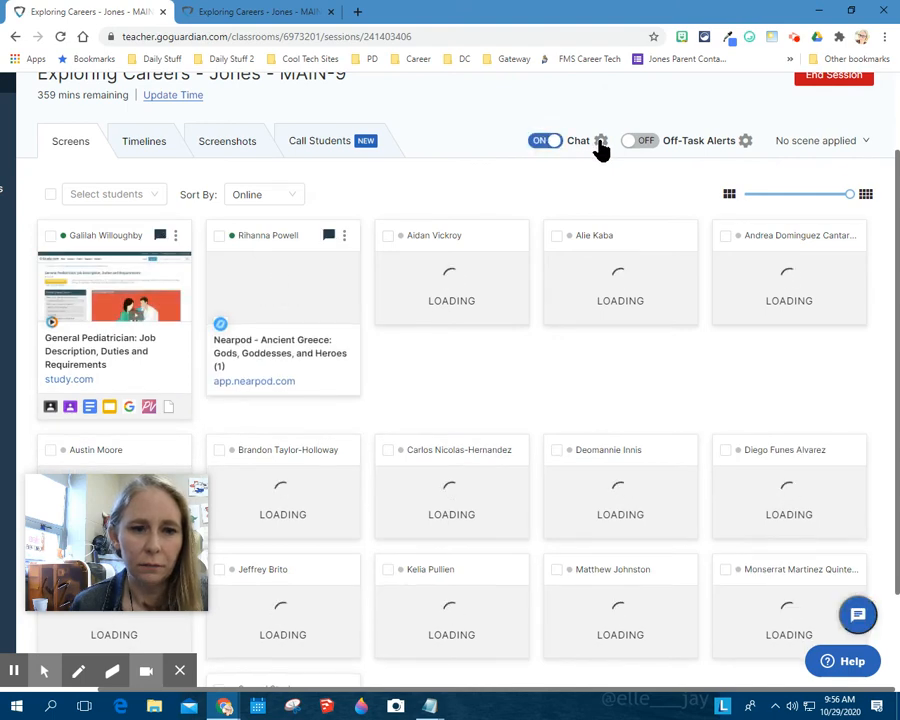
left_click(601, 141)
left_click(540, 200)
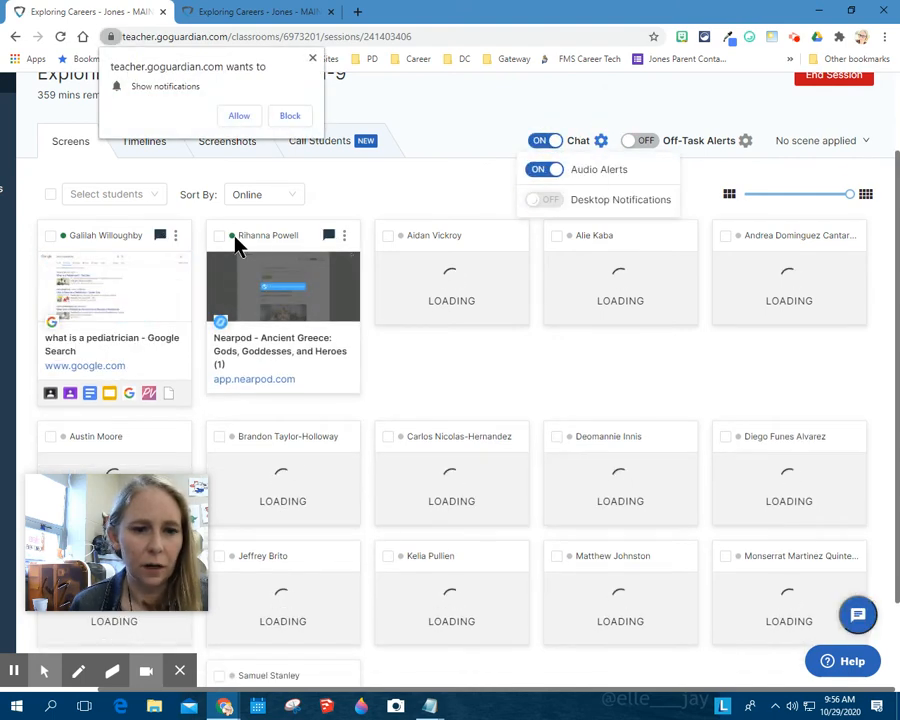
left_click(245, 116)
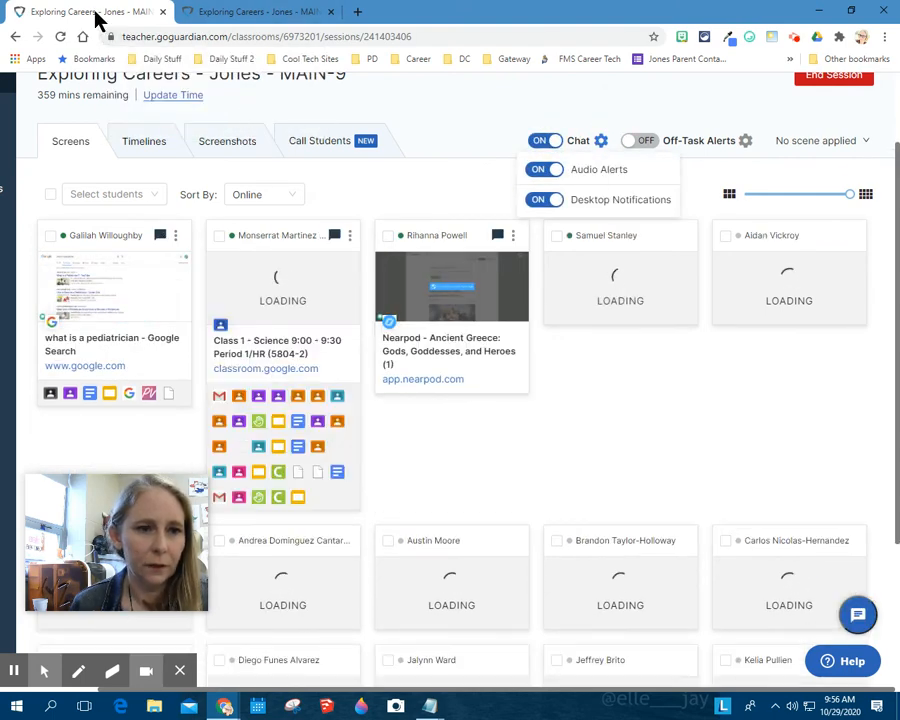
Duplicate the MAIN-9 live session in another browser tab and go back to the original one.
right_click(98, 14)
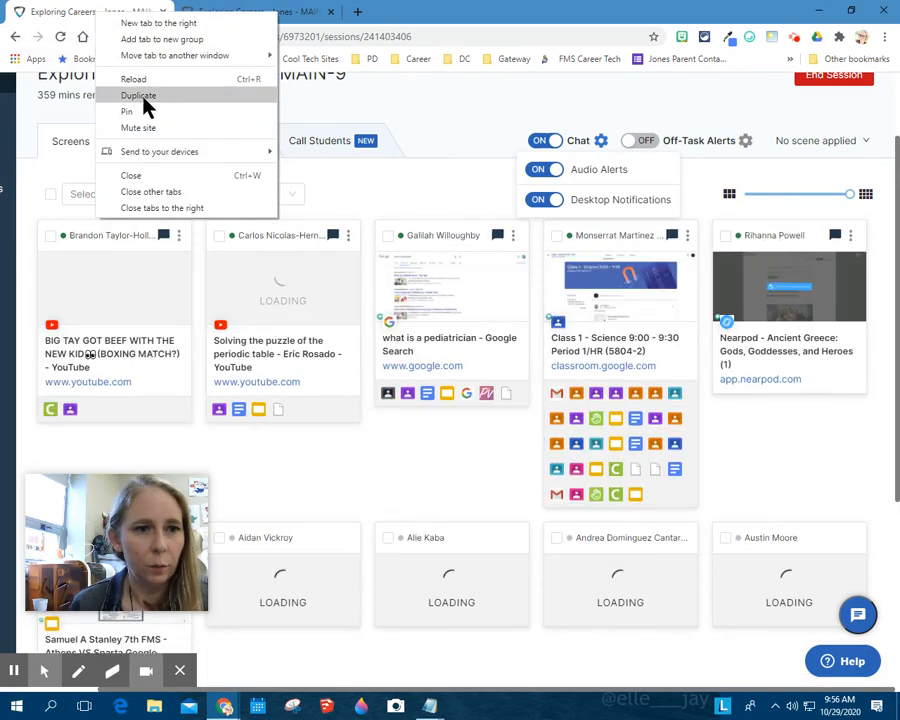
left_click(142, 96)
left_click(85, 12)
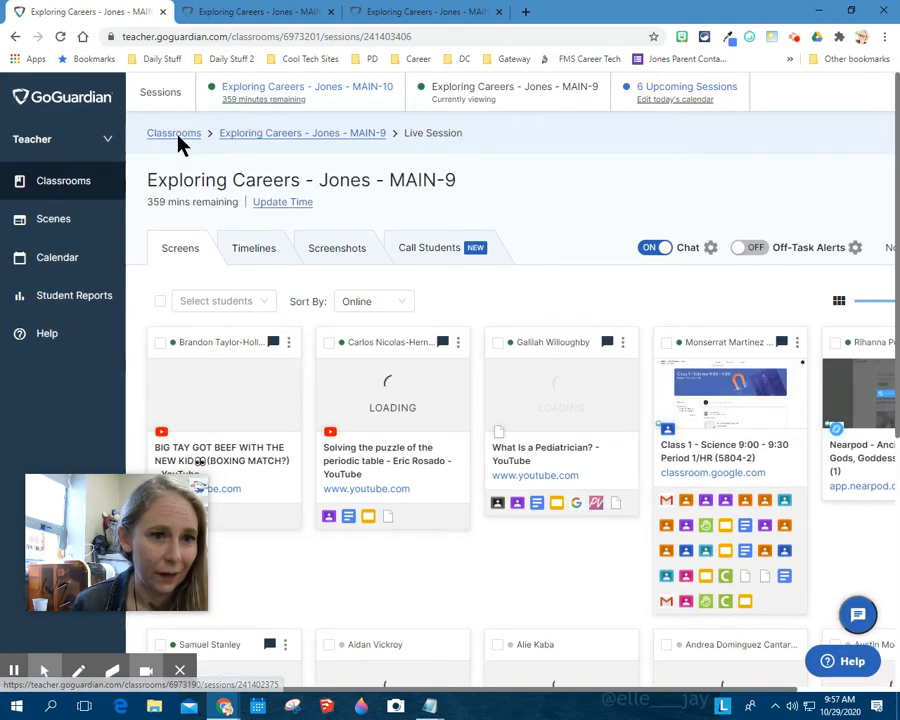
Start a new session for the Exploring Careers MAIN-7,MAIN-8 Career Technical Education classroom with a custom end time of 3:55 pm.
left_click(170, 140)
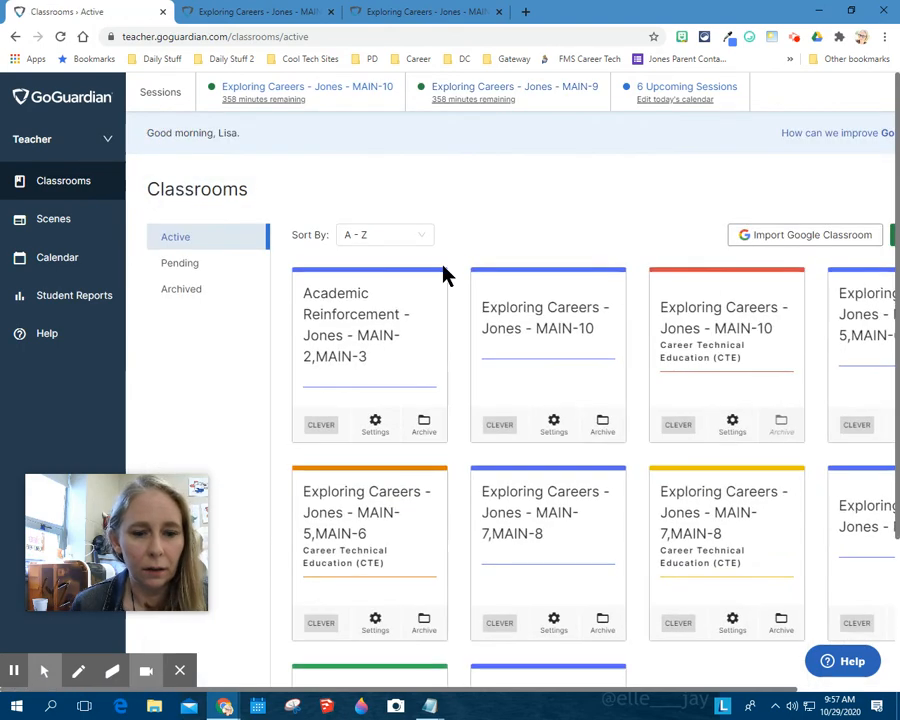
left_click_drag(474, 690, 578, 688)
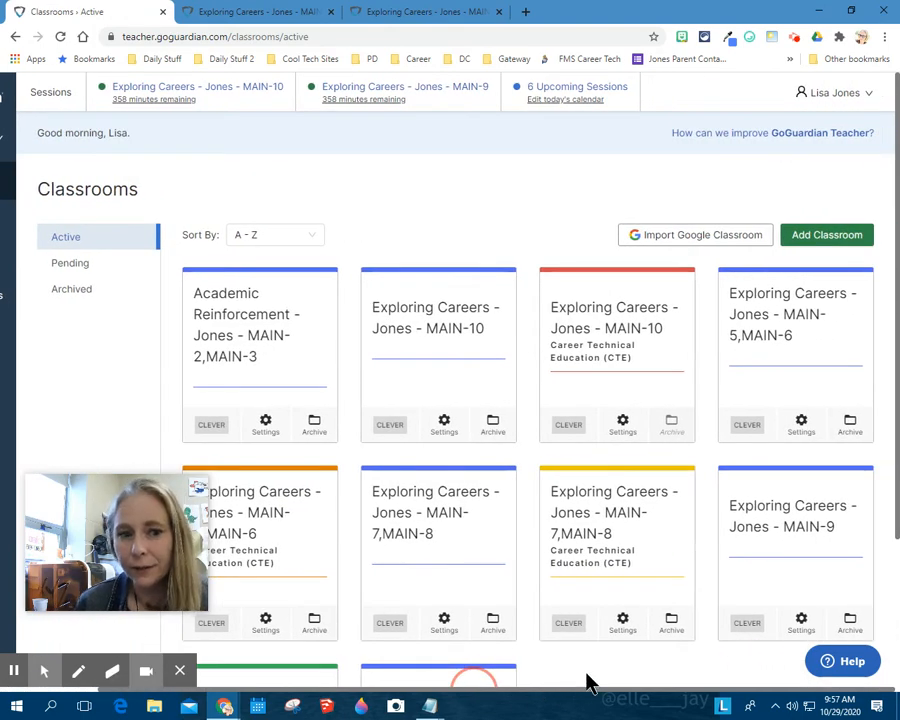
left_click(594, 540)
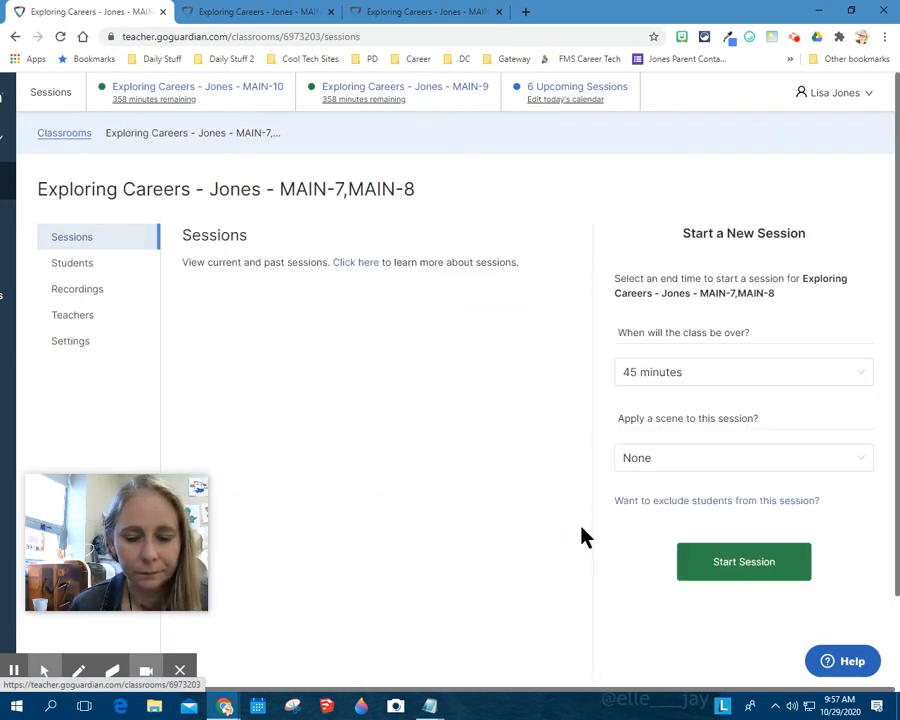
left_click(650, 375)
left_click(646, 514)
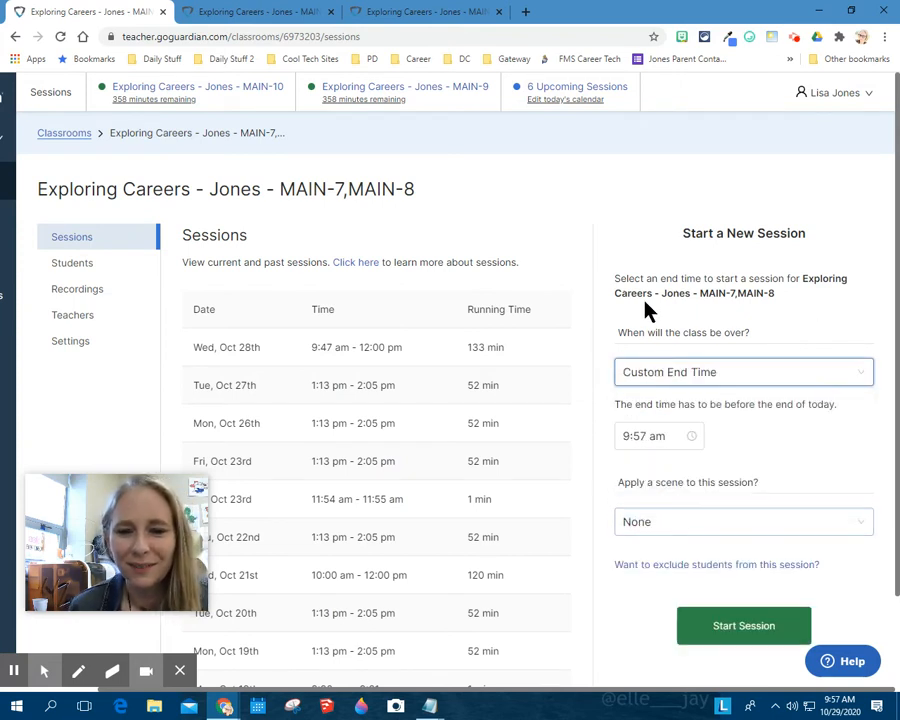
left_click(626, 434)
scroll(628, 470, "down", 2)
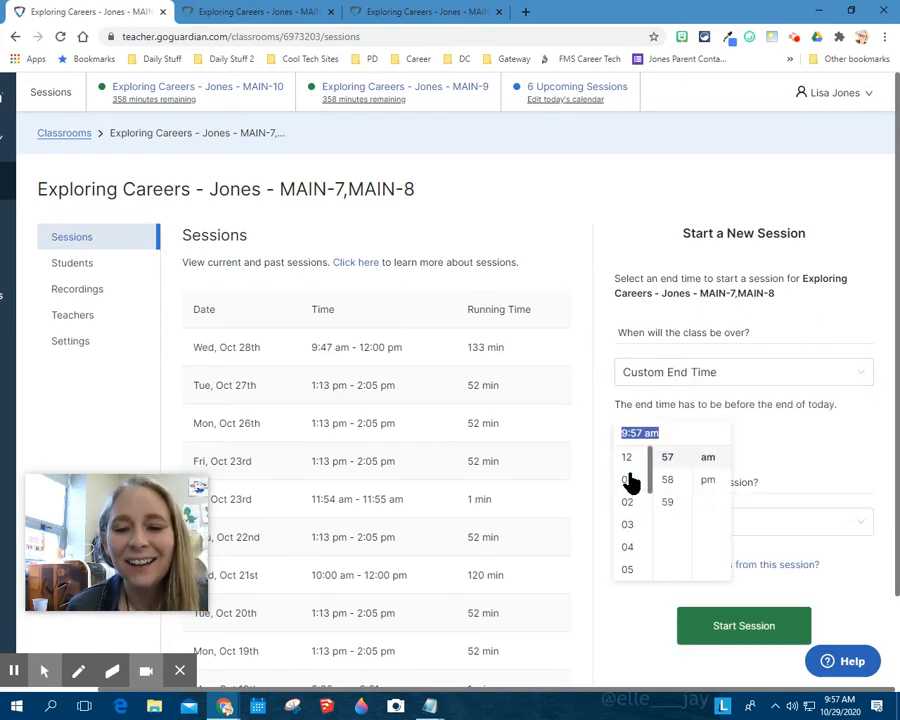
left_click(634, 530)
scroll(675, 515, "up", 1)
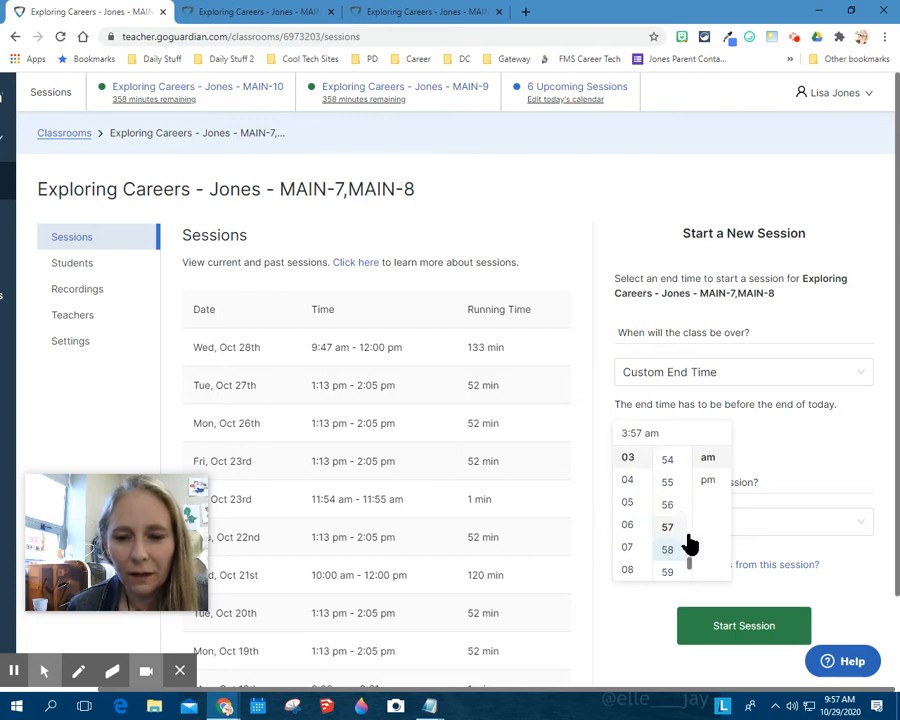
left_click(668, 483)
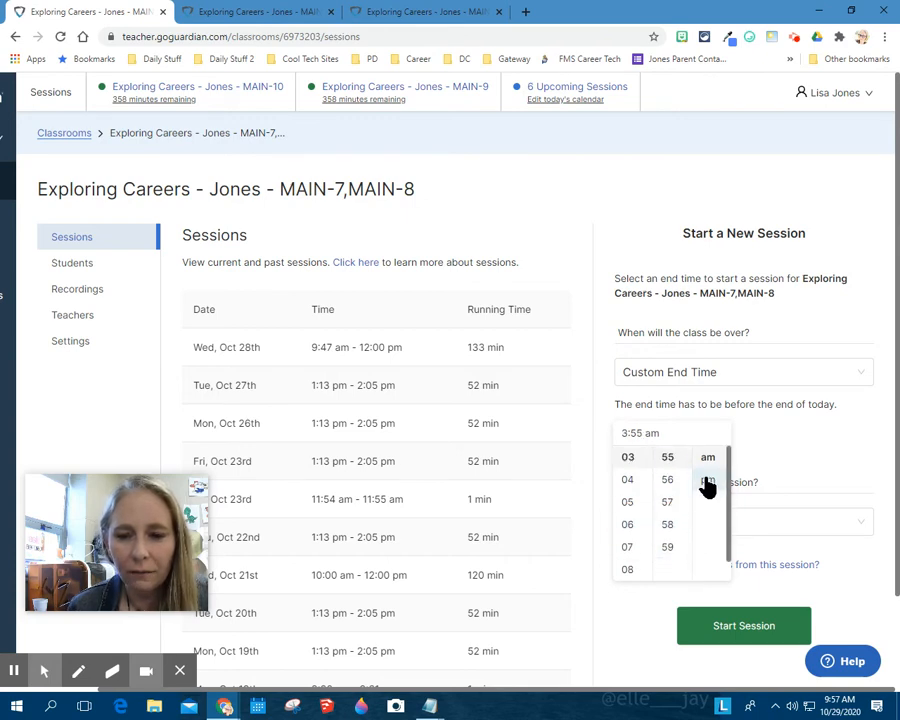
left_click(742, 628)
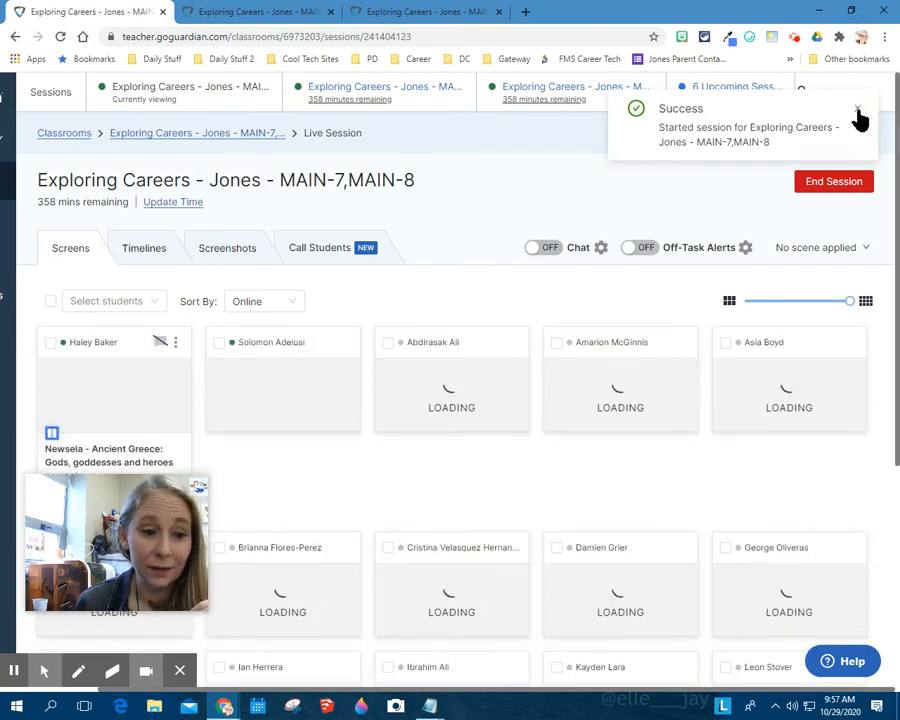
left_click(858, 112)
Duplicate the MAIN-7,MAIN-8 live session in another browser tab and place the duplicate ahead of the original.
right_click(110, 10)
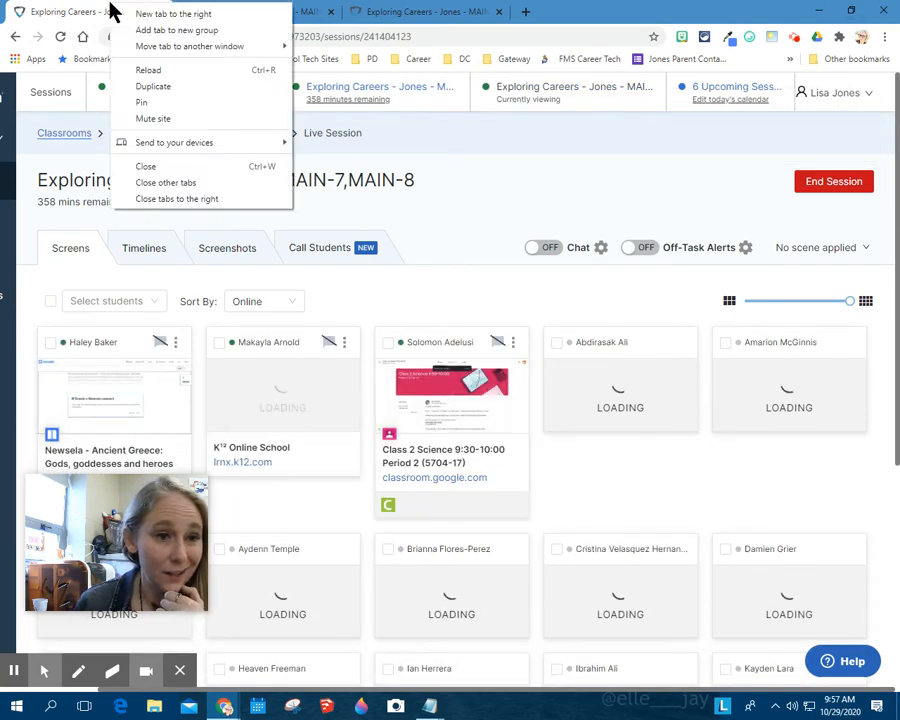
left_click(146, 87)
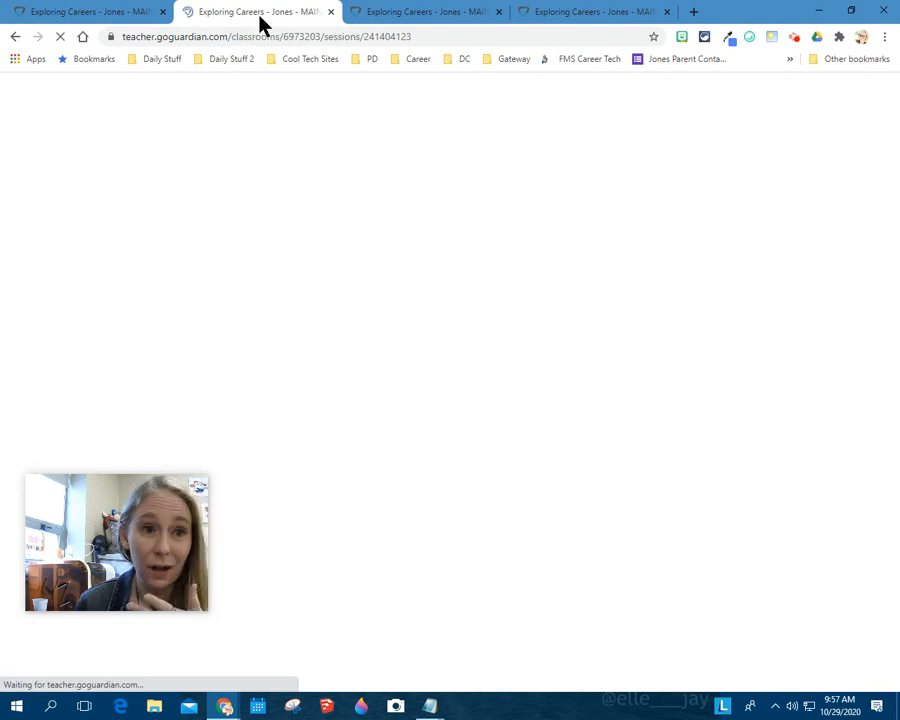
left_click_drag(258, 22, 104, 10)
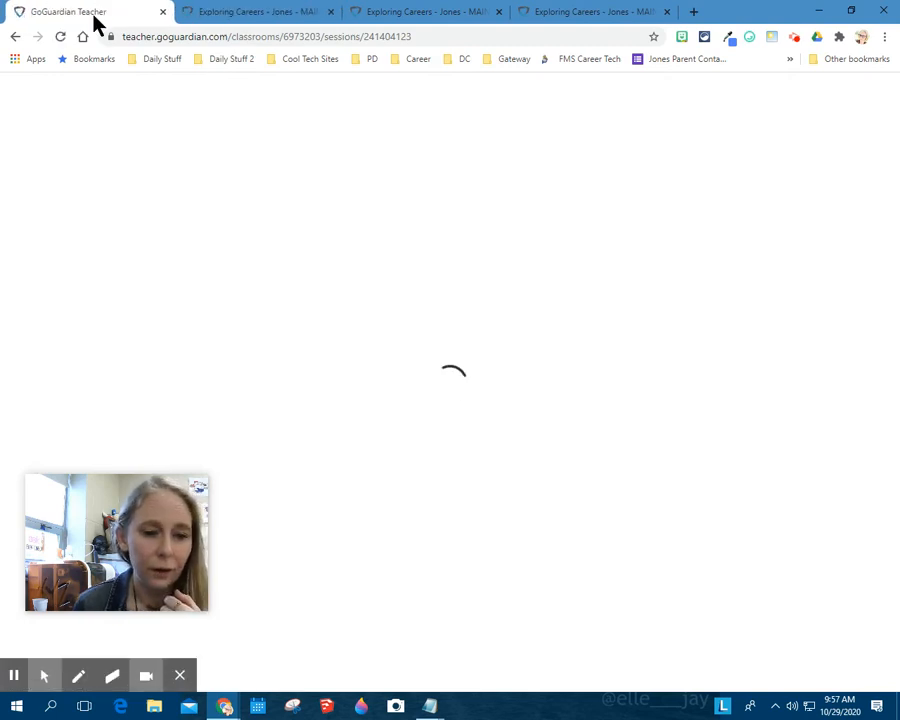
Enable chat and desktop notifications in the original MAIN-7,MAIN-8 session tab, allowing the site to show notifications.
left_click(272, 10)
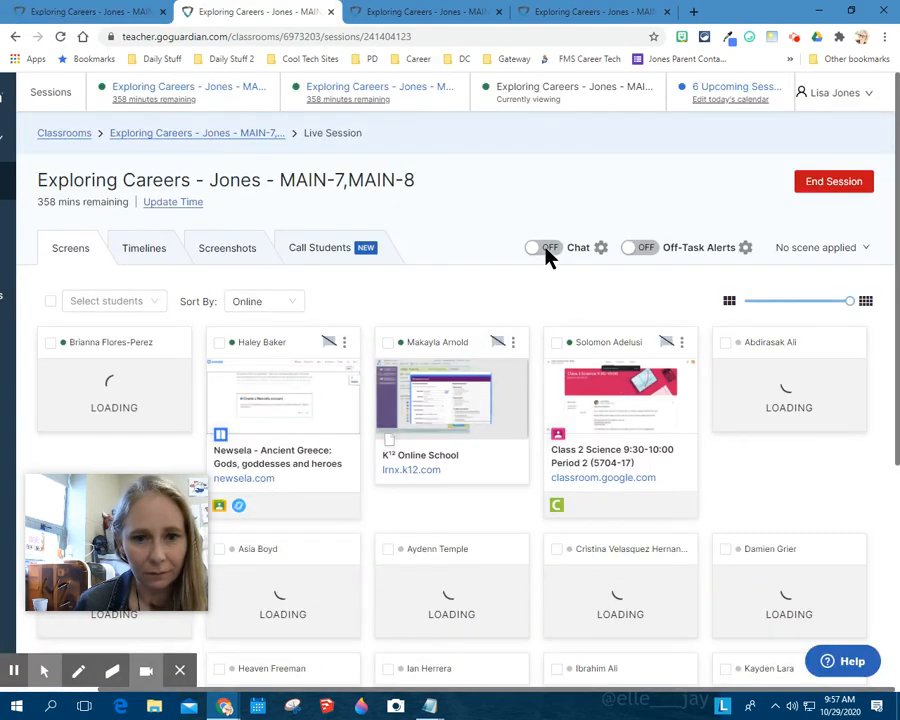
left_click(546, 250)
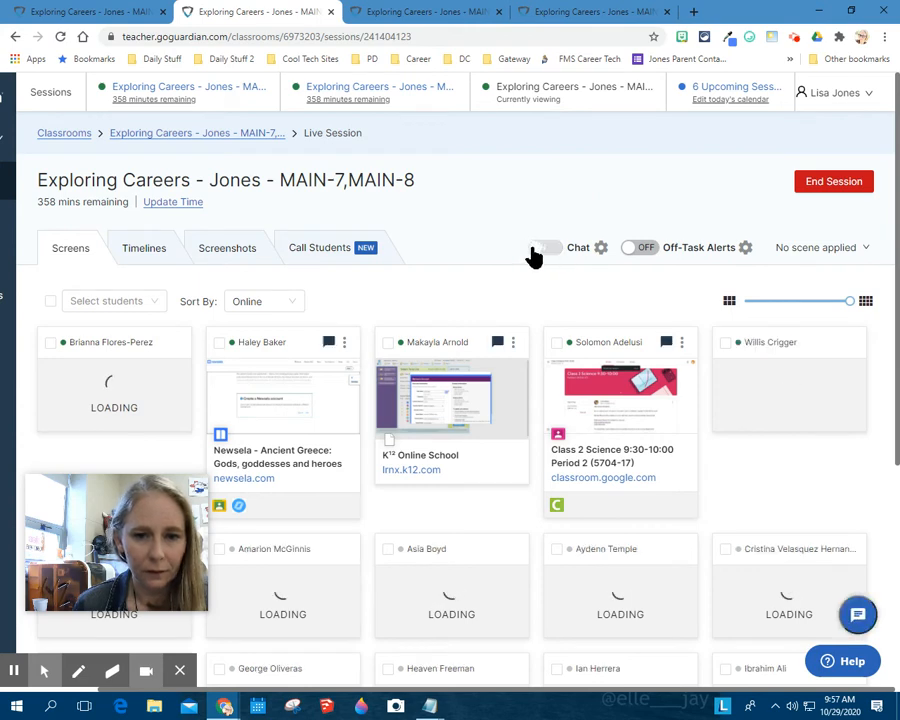
left_click(601, 248)
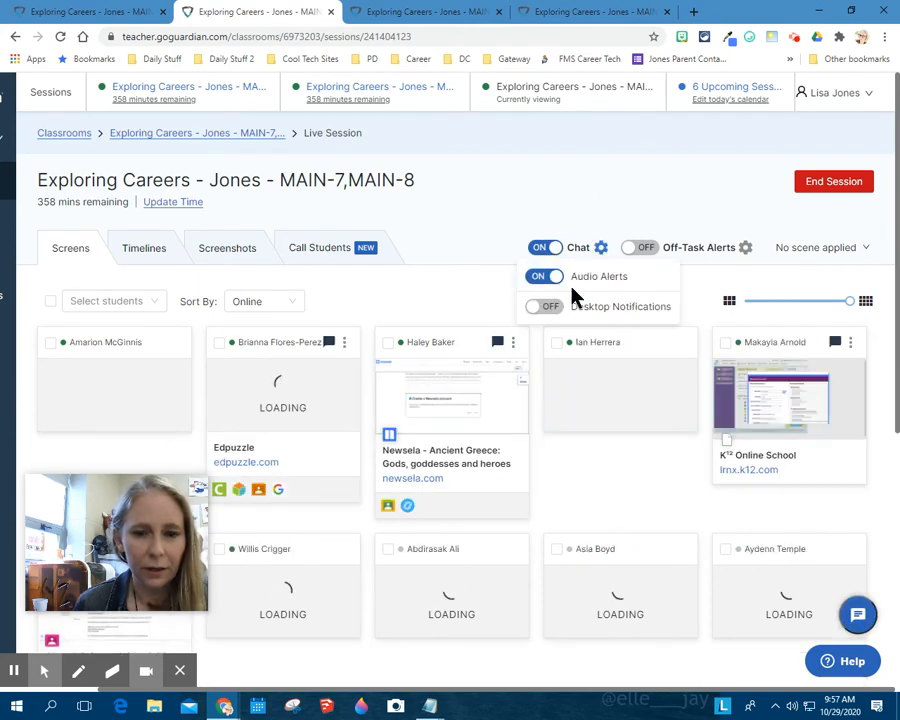
left_click(540, 308)
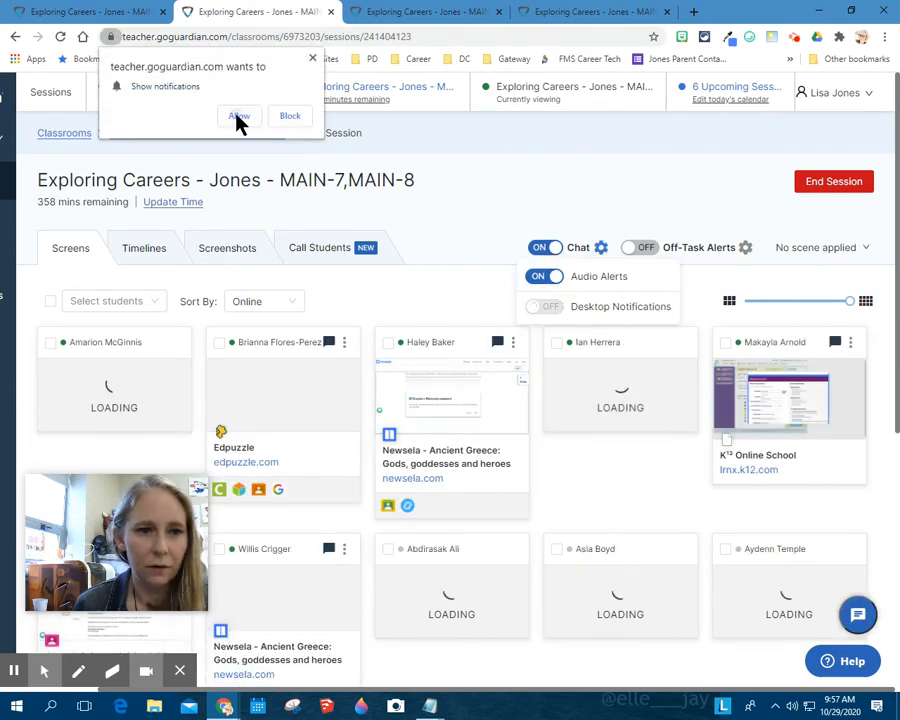
left_click(238, 116)
From the duplicate tab, start a session for the Exploring Careers MAIN-5,MAIN-6 Career Technical Education classroom with a custom end time of 3:55 pm.
left_click(97, 11)
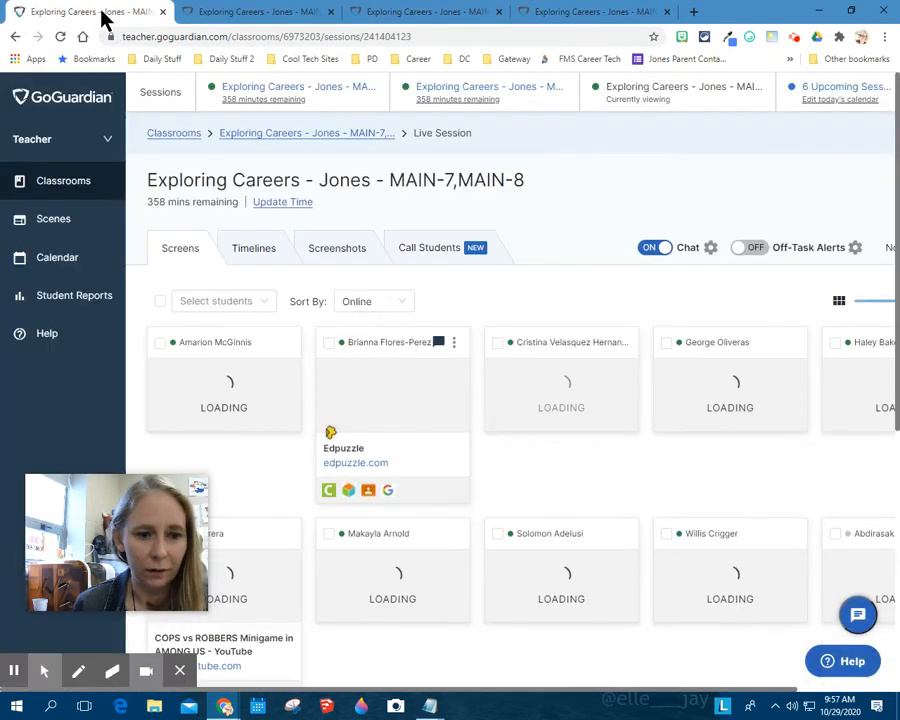
left_click(175, 140)
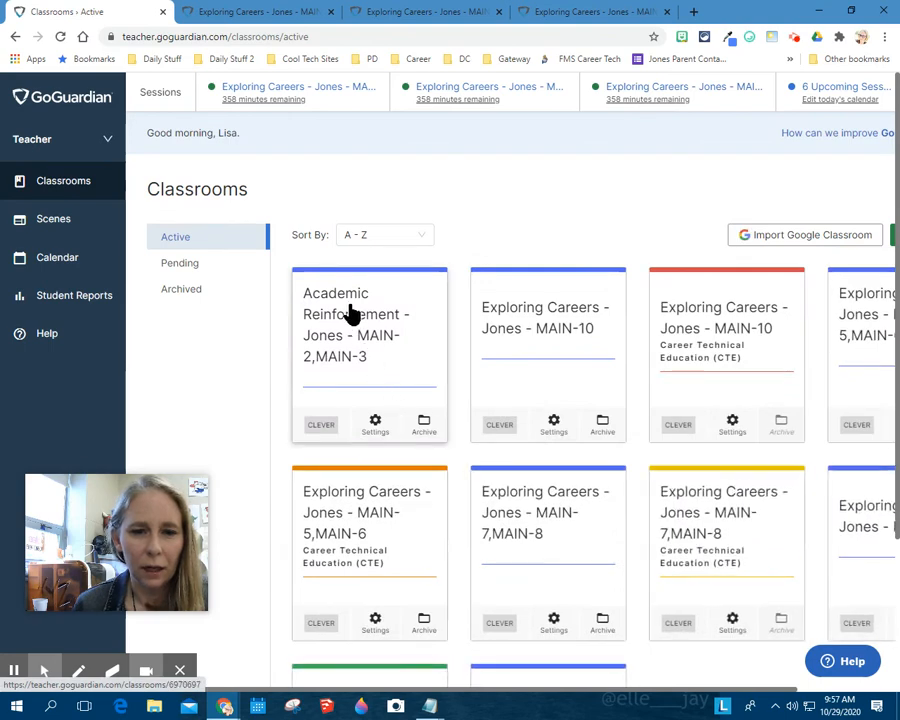
left_click(362, 510)
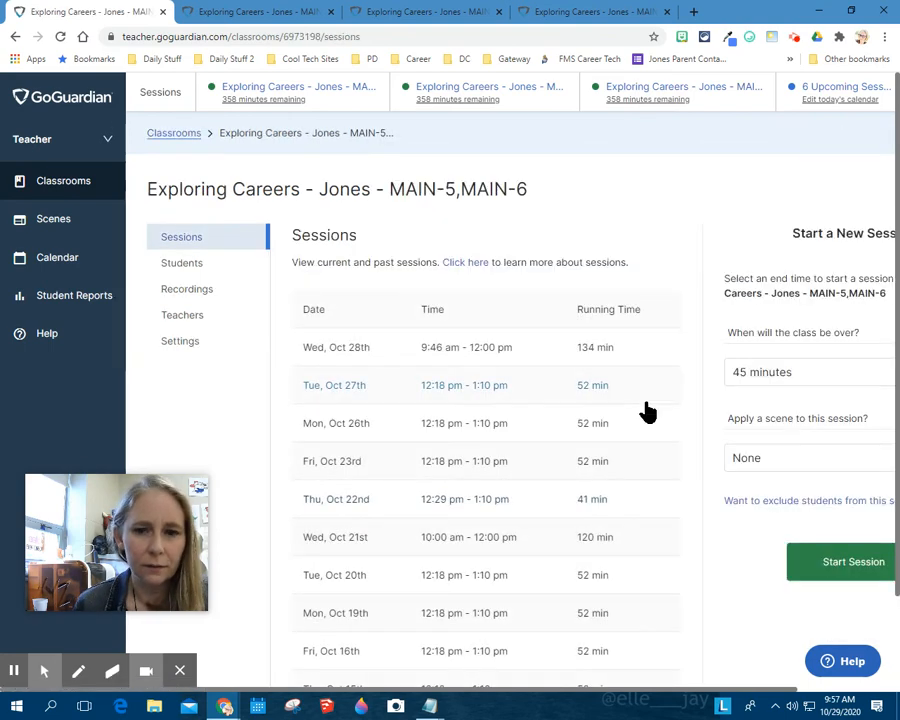
left_click(772, 384)
left_click(767, 514)
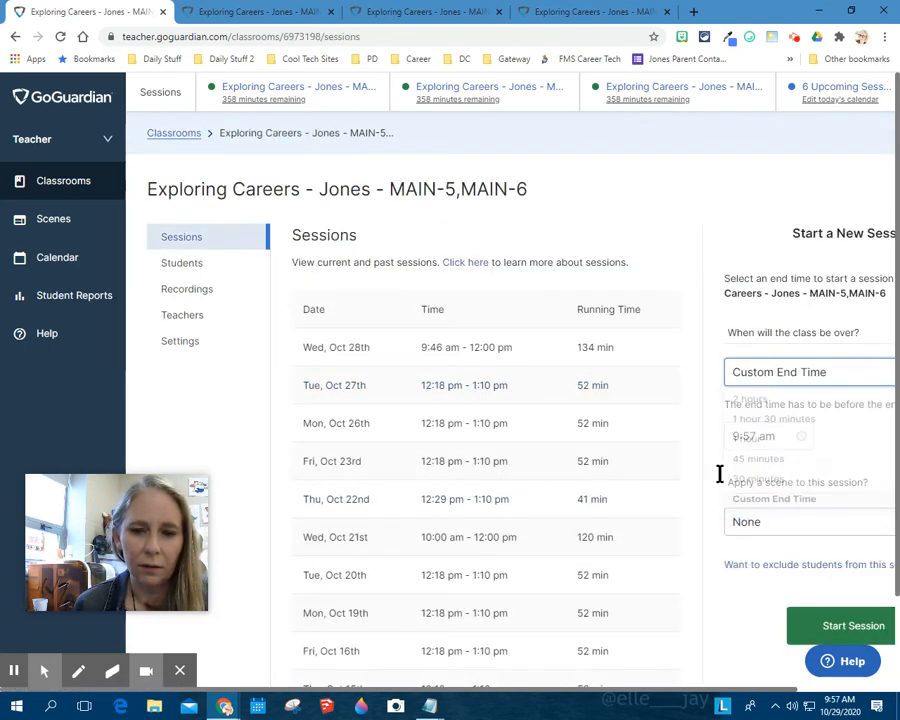
left_click(738, 436)
scroll(736, 480, "up", 3)
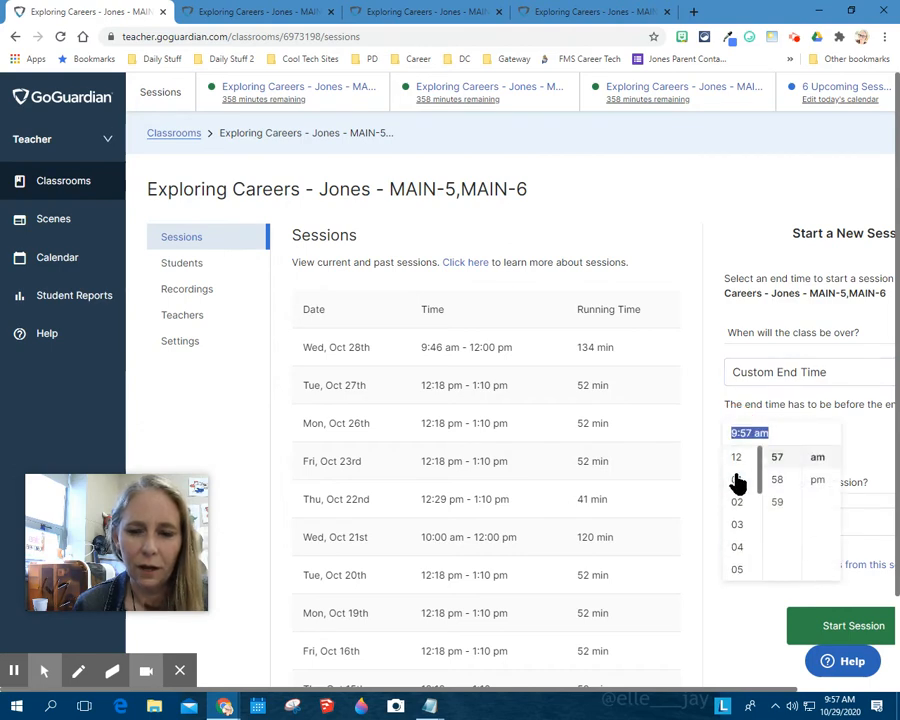
left_click(737, 526)
scroll(788, 511, "up", 1)
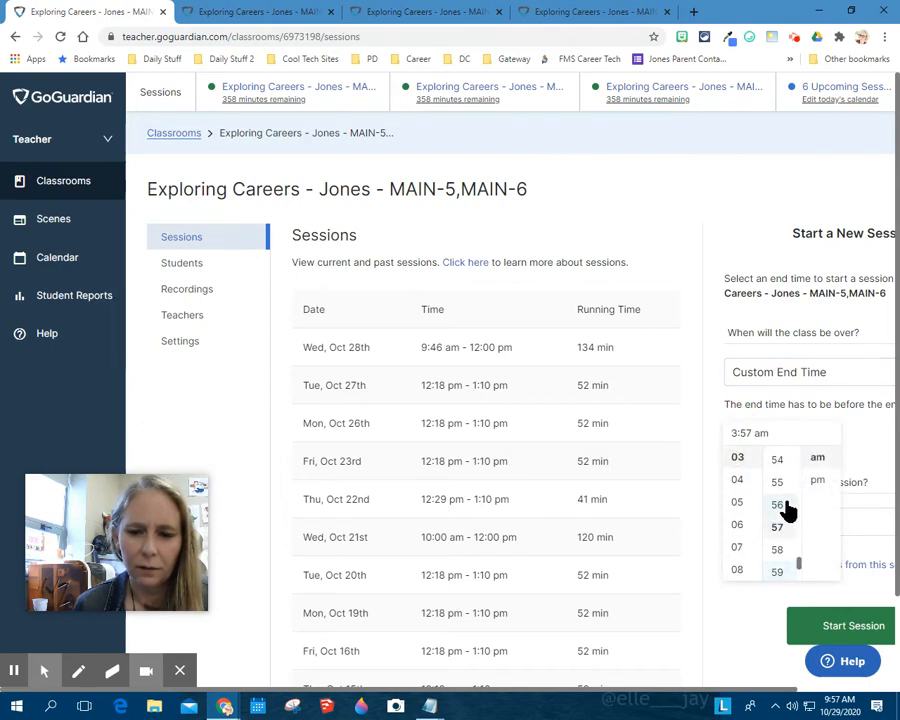
left_click(749, 645)
left_click(800, 636)
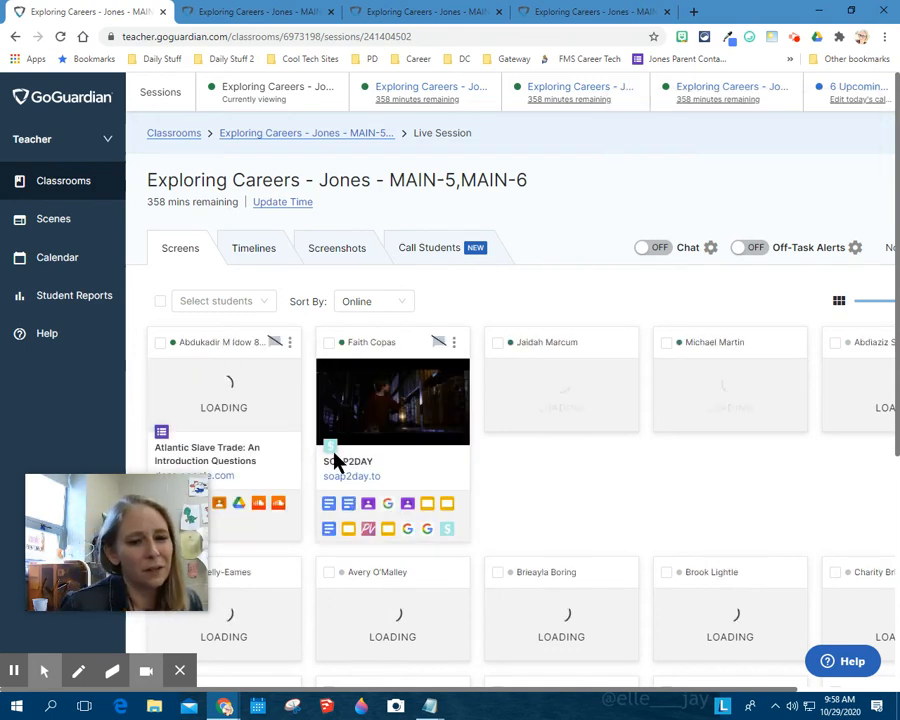
Turn on chat and desktop notifications for the MAIN-5,MAIN-6 live session and allow the site's notification request.
left_click(647, 250)
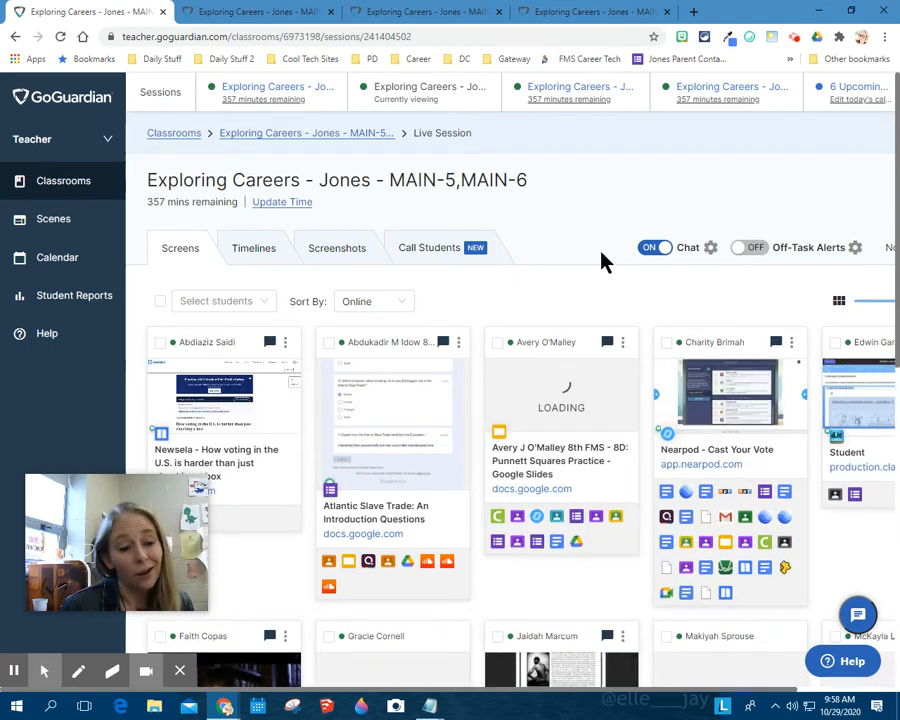
left_click(709, 250)
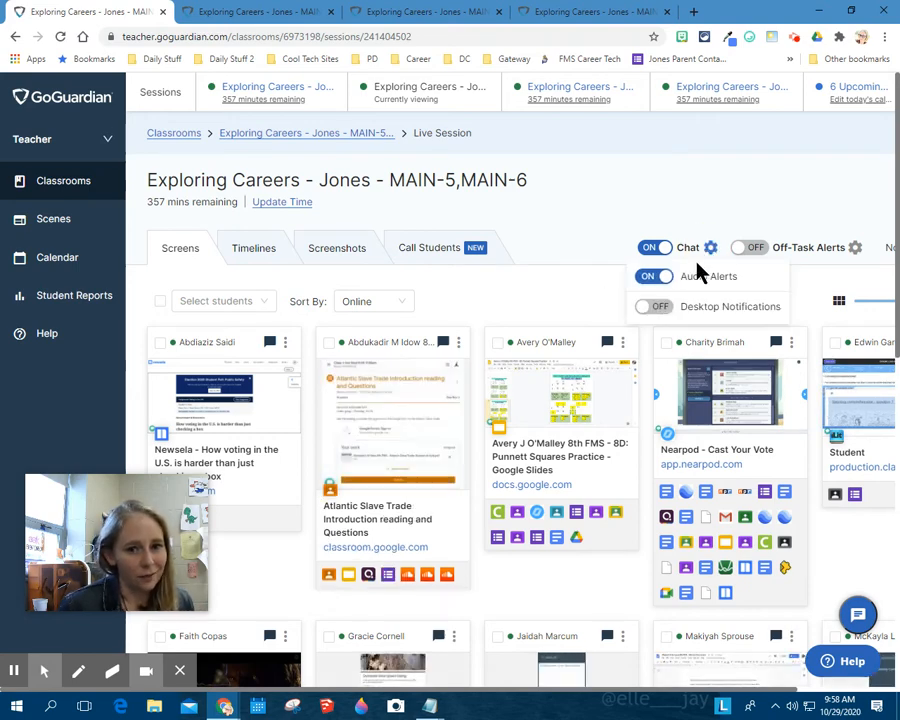
left_click(650, 307)
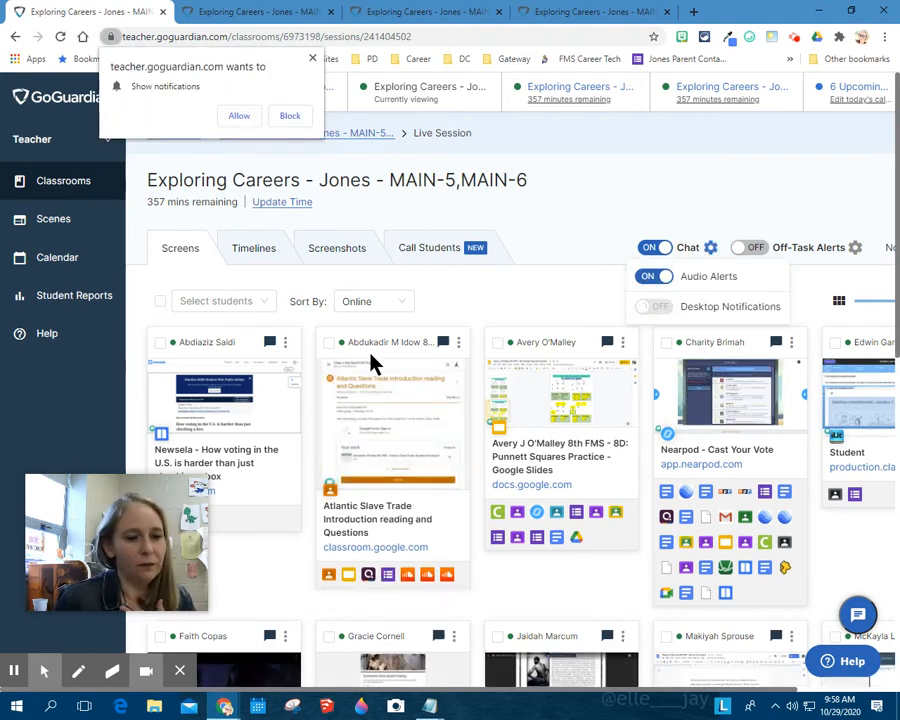
left_click(253, 118)
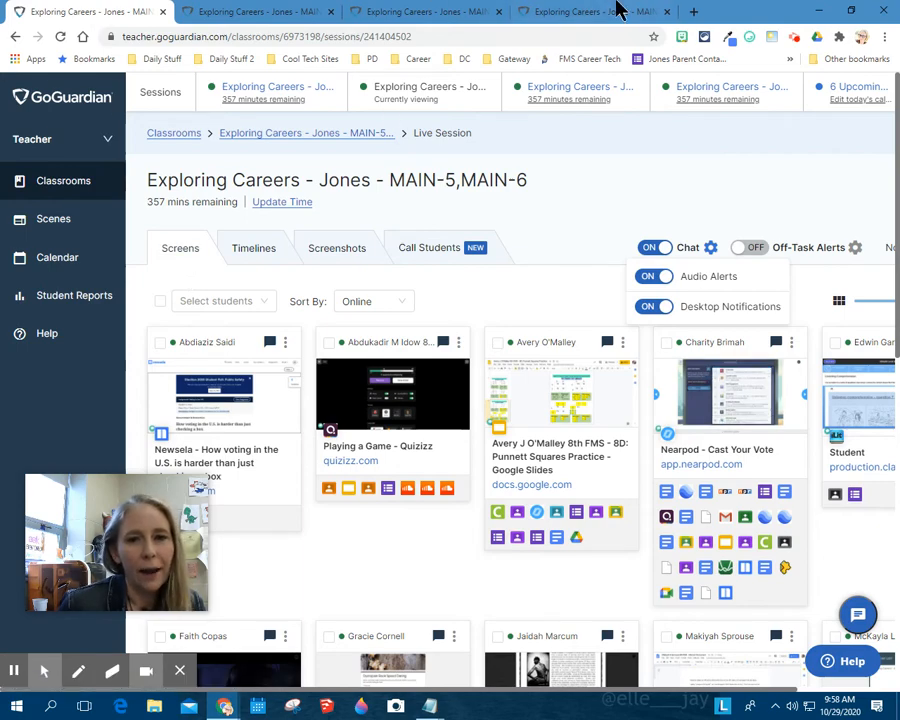
Return the first GoGuardian tab to the Classrooms list and minimize the GoGuardian window.
left_click(818, 11)
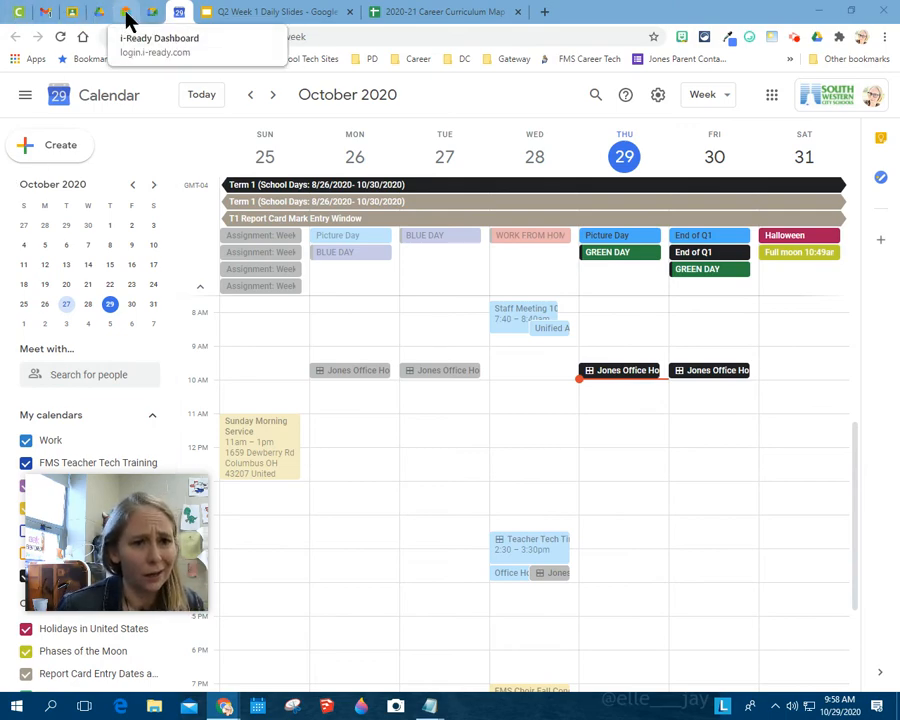
left_click_drag(899, 200, 625, 10)
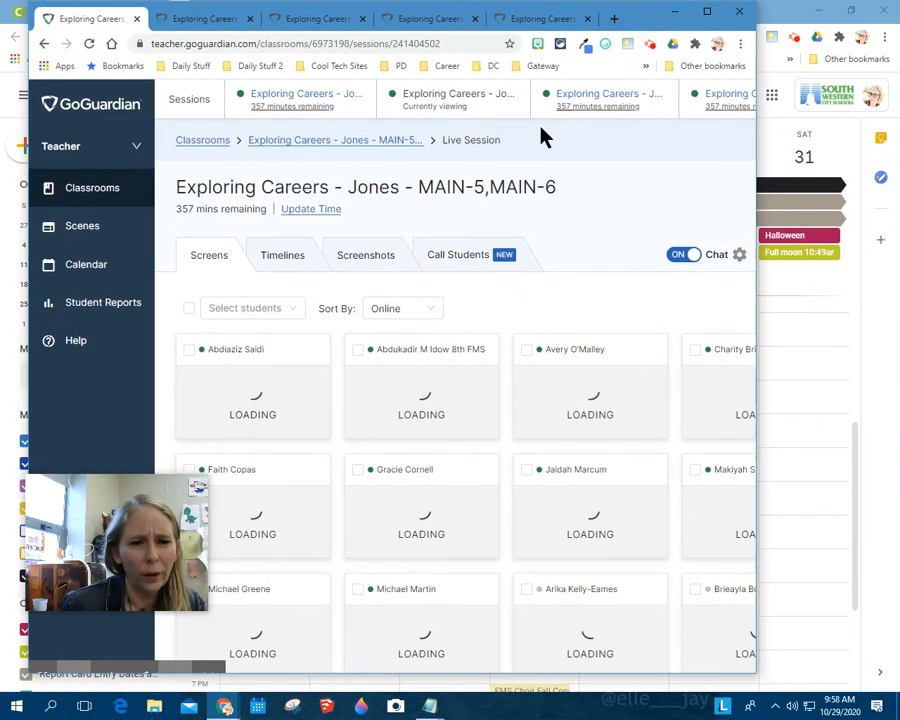
left_click(76, 192)
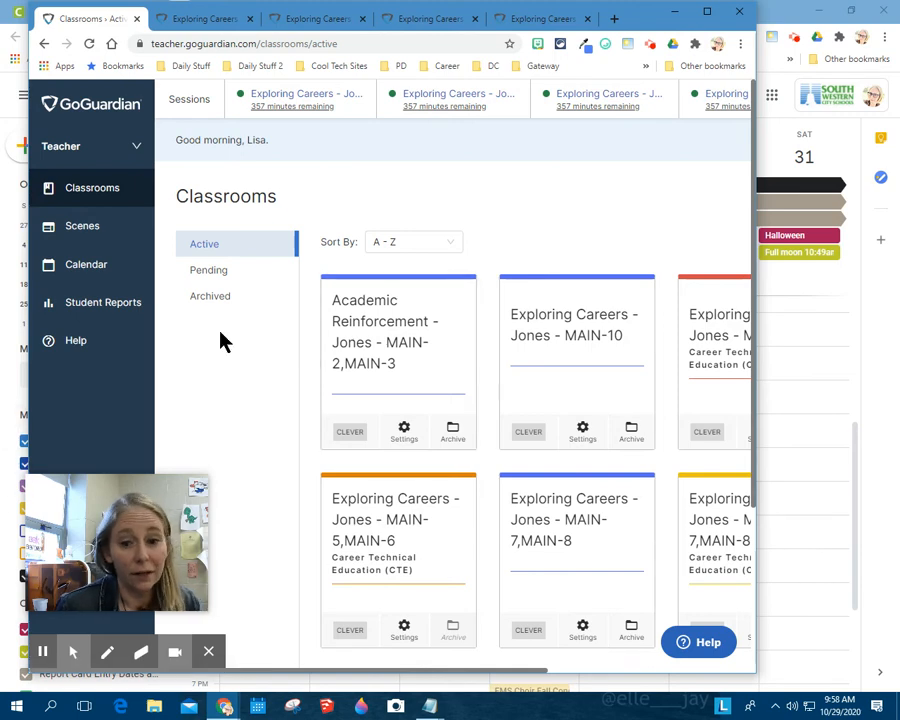
left_click(675, 13)
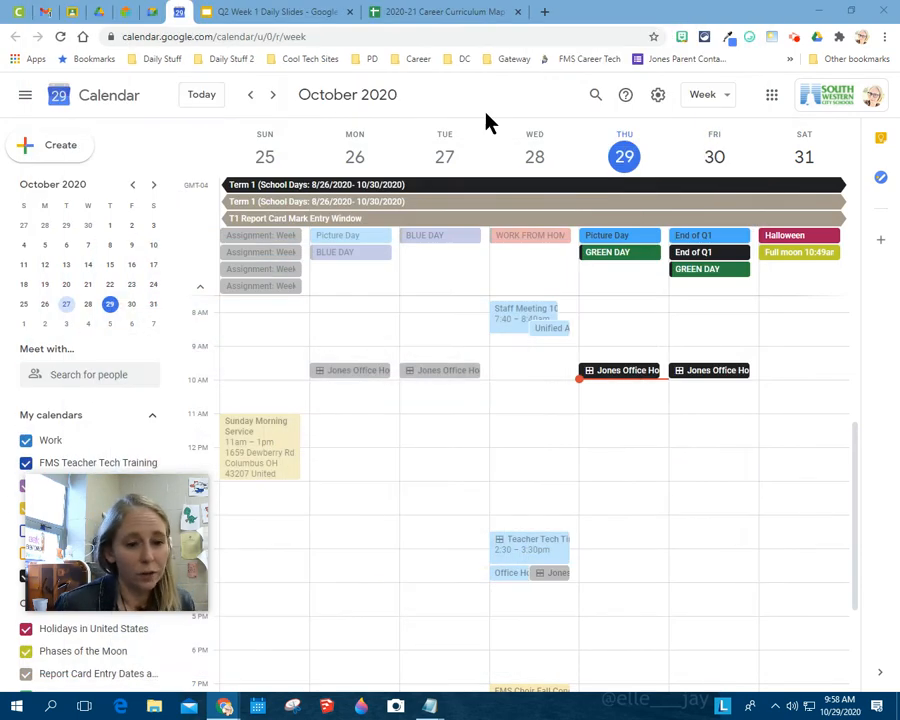
Switch to Google Classroom and open the classwork of the FMS Teacher Tech Training class.
left_click(99, 13)
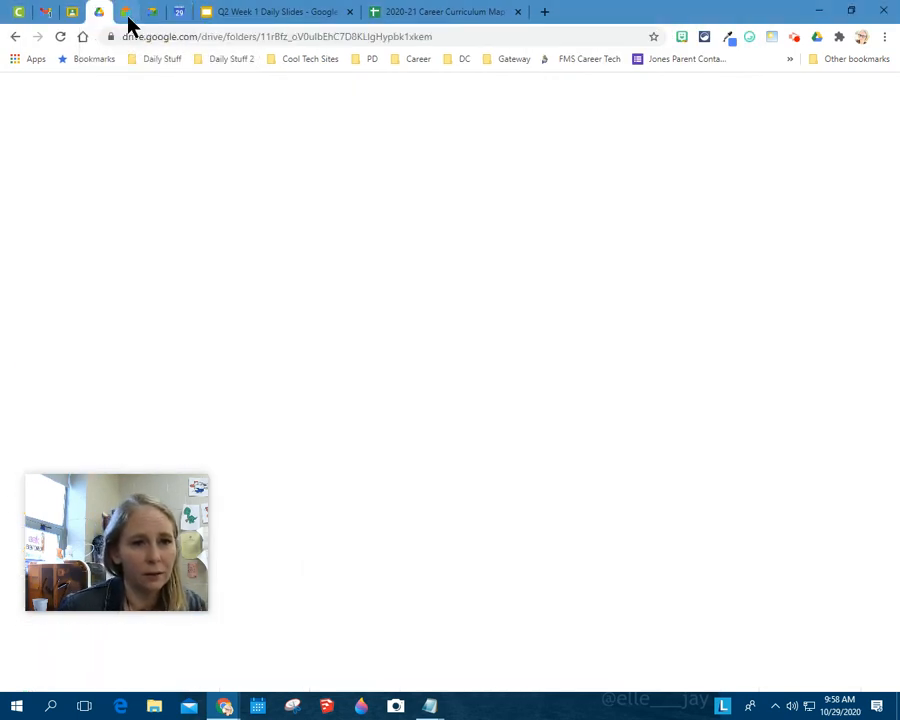
left_click(125, 13)
left_click(152, 13)
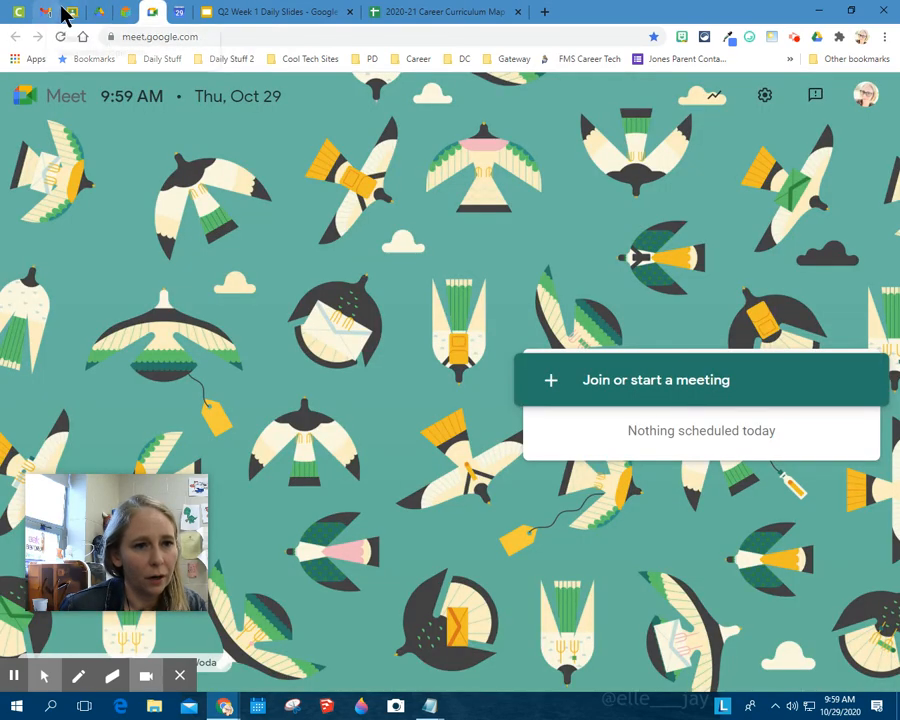
left_click(71, 14)
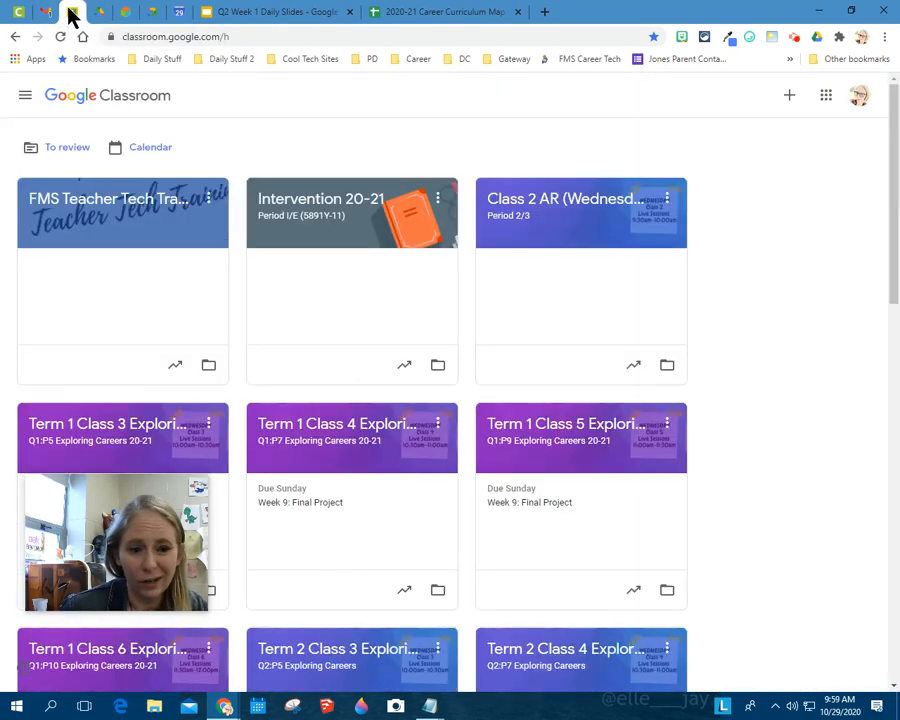
left_click(126, 199)
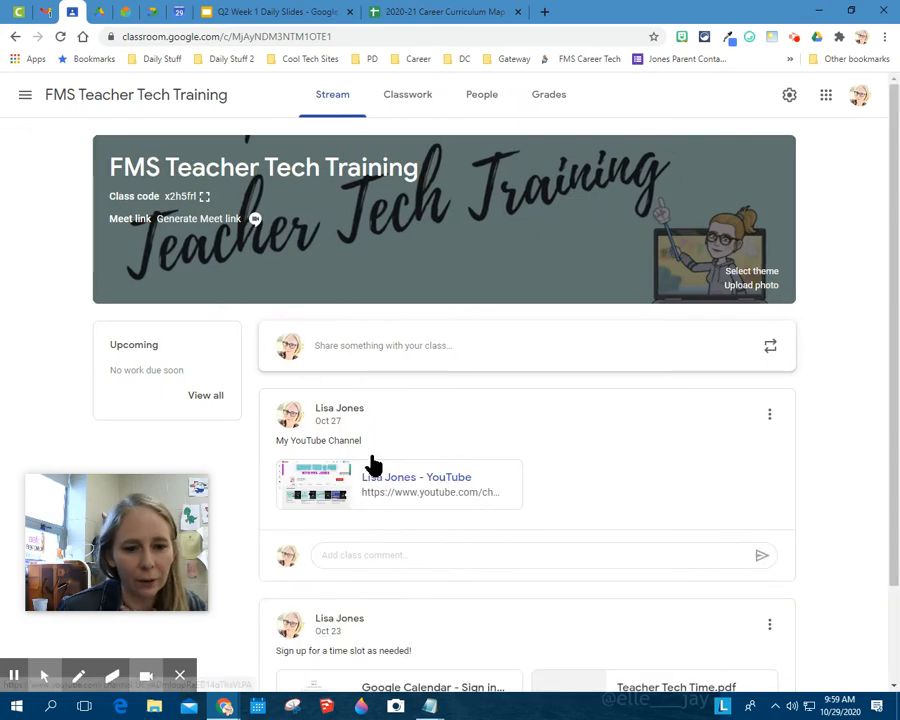
left_click(426, 100)
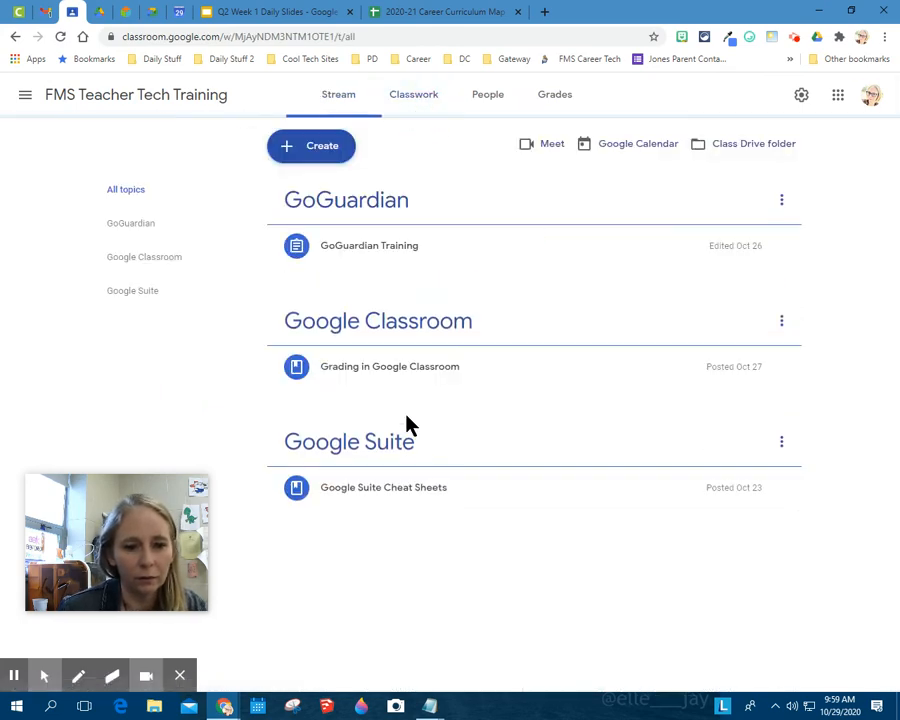
Open the GoGuardian Teacher Training slides attached to the GoGuardian Training assignment and display the second slide.
left_click(350, 258)
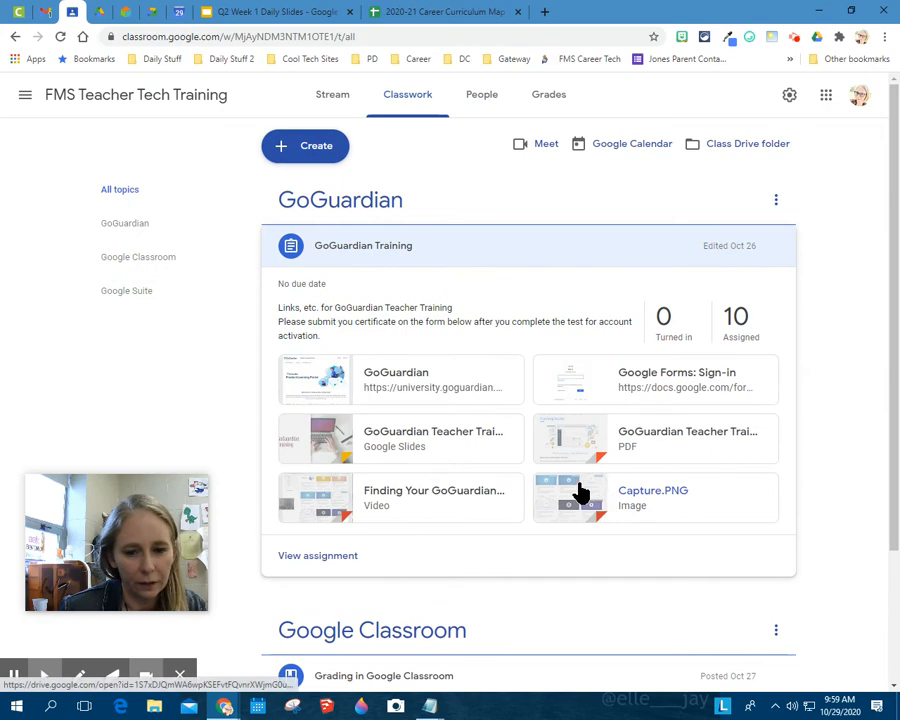
left_click(418, 436)
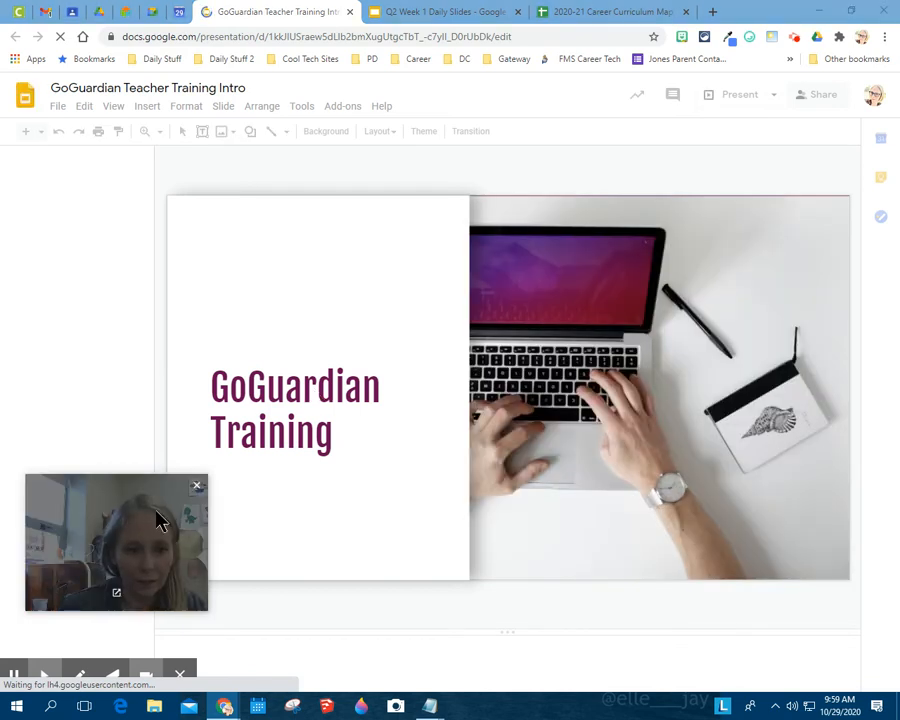
left_click_drag(156, 516, 840, 575)
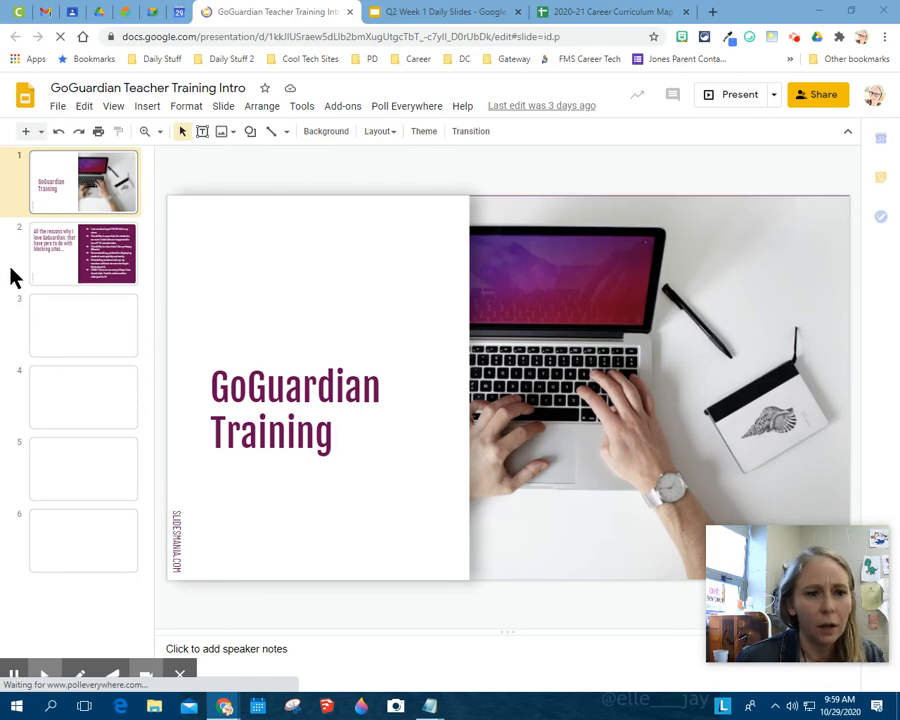
left_click(60, 258)
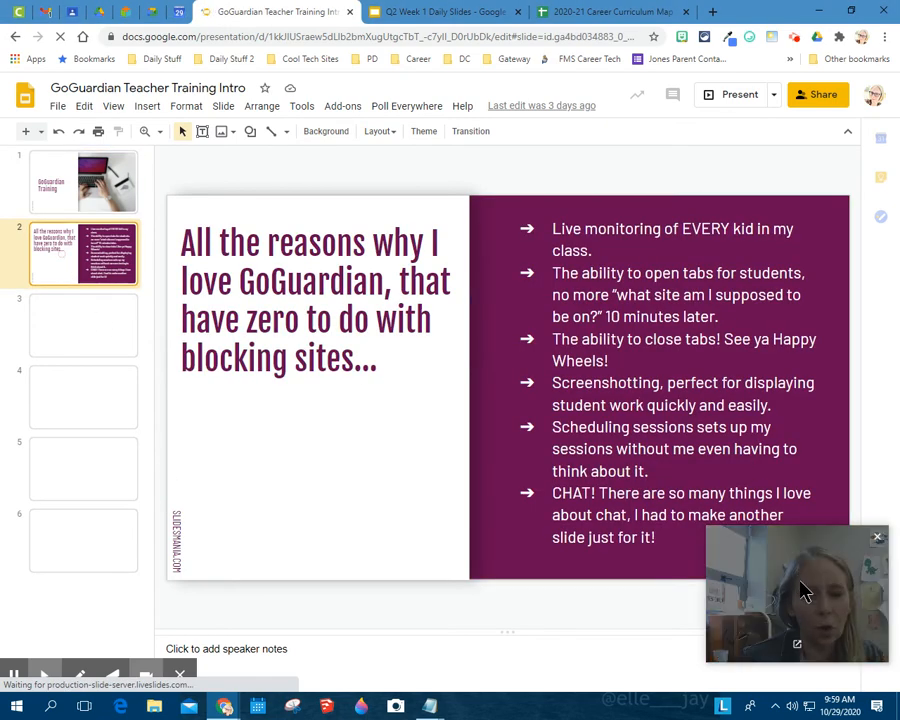